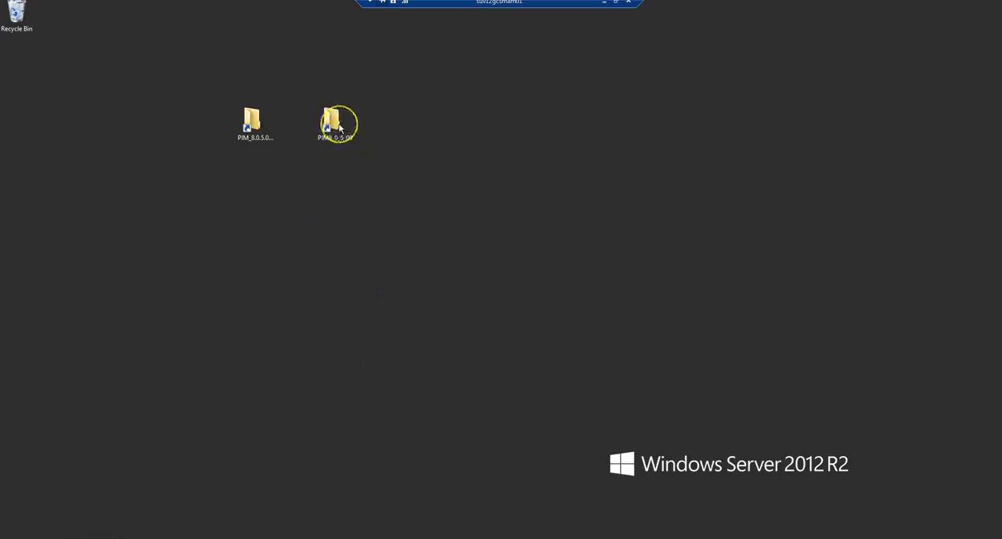
# Open PIM8_0_5_00's OpasGWebServer folder and copy rest.war from the MediaManager install's MAIN_DVD\Rest Services\Rest Service App for HSX\8.0.5.00 folder
pyautogui.doubleClick(332, 122)
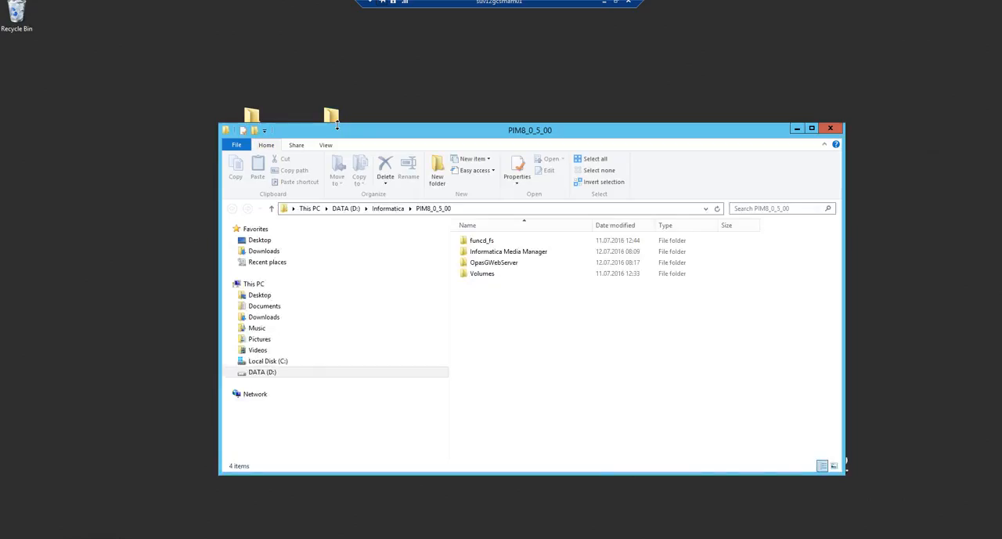
pyautogui.doubleClick(507, 263)
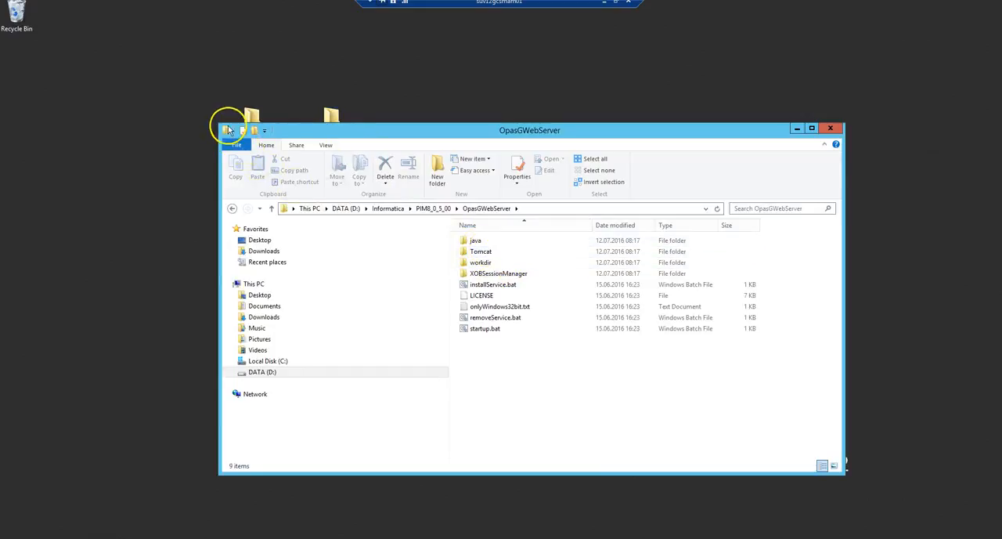
pyautogui.doubleClick(251, 116)
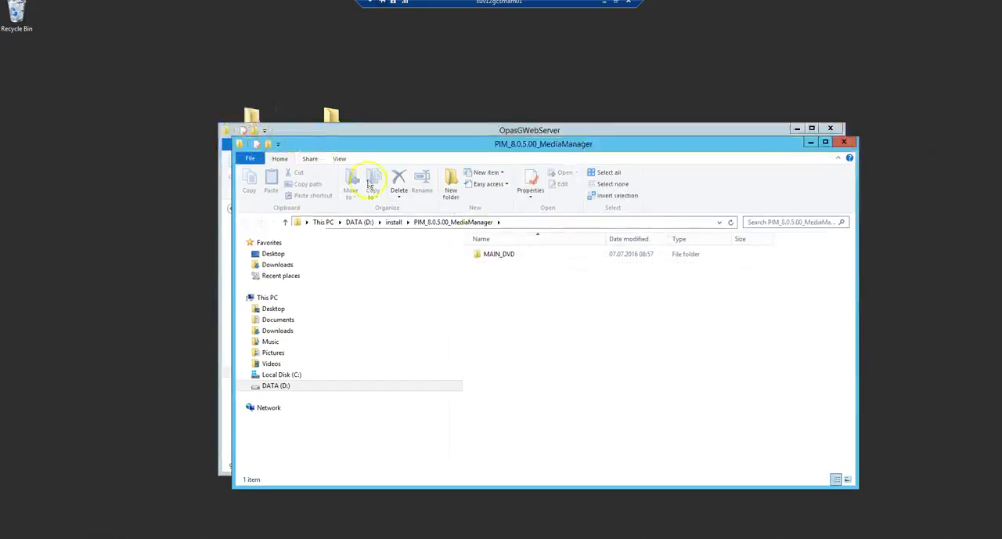
pyautogui.doubleClick(496, 262)
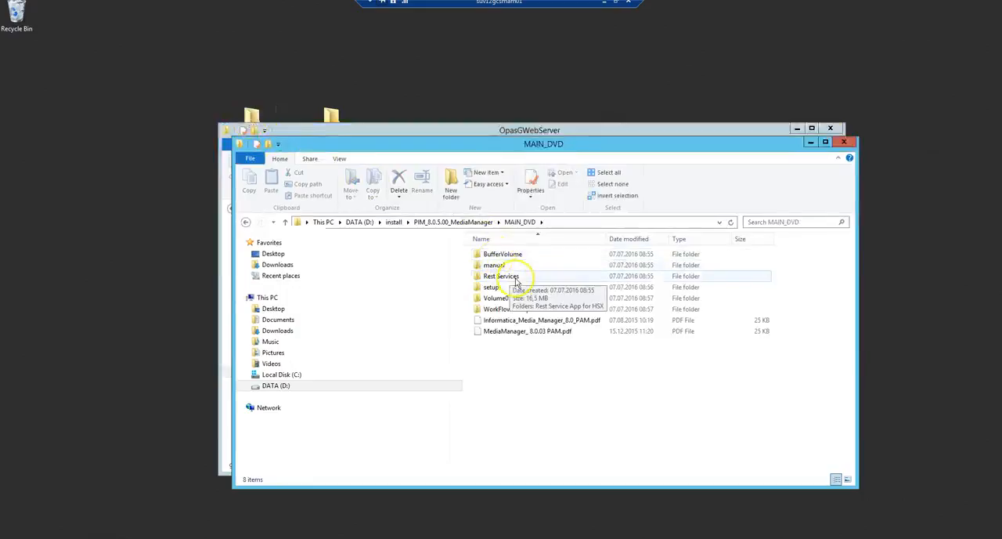
pyautogui.doubleClick(505, 279)
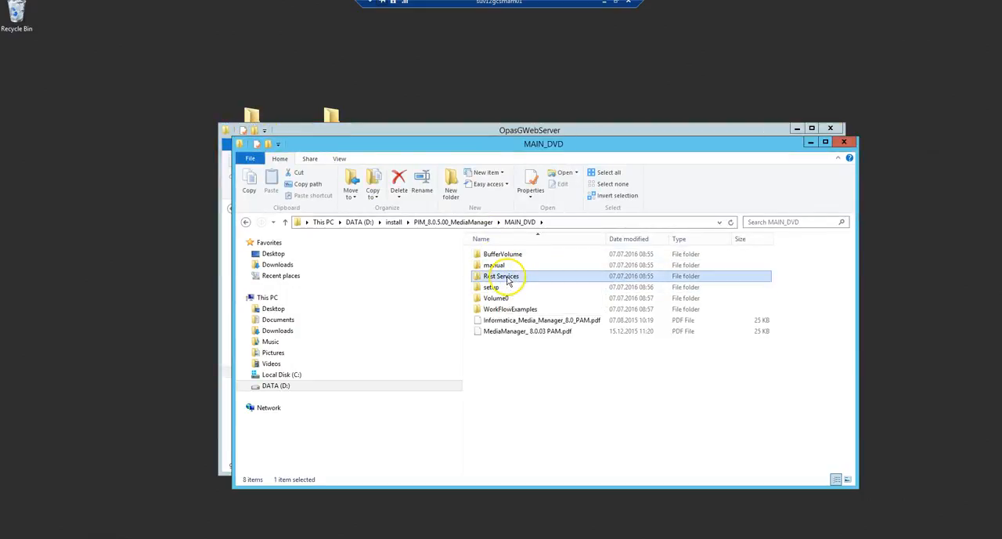
pyautogui.doubleClick(500, 255)
pyautogui.doubleClick(499, 264)
pyautogui.click(498, 257)
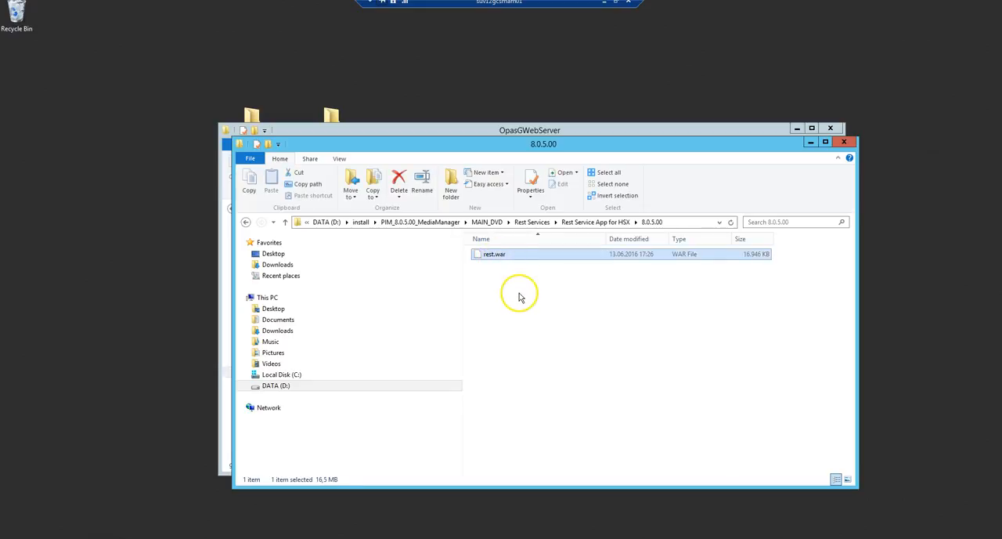
pyautogui.rightClick(498, 259)
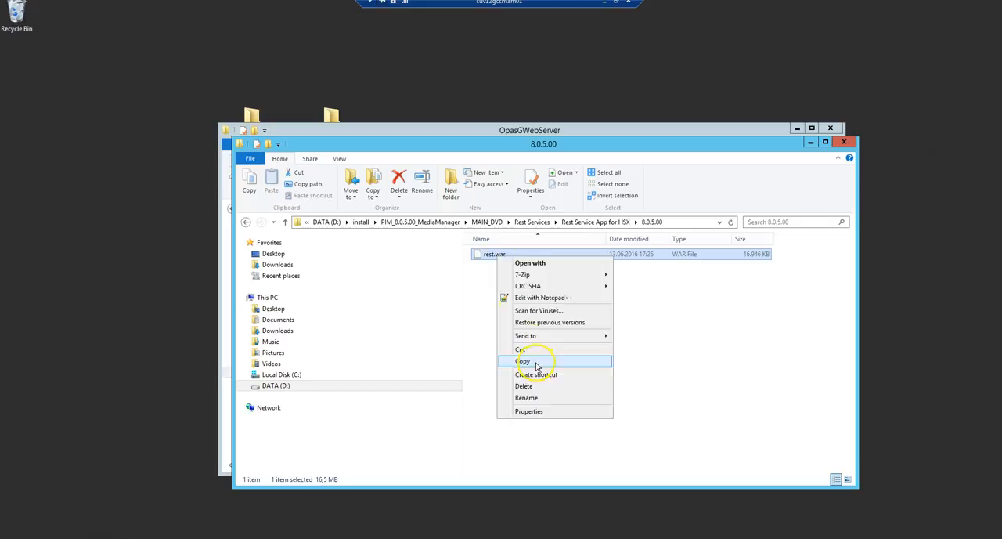
pyautogui.click(536, 363)
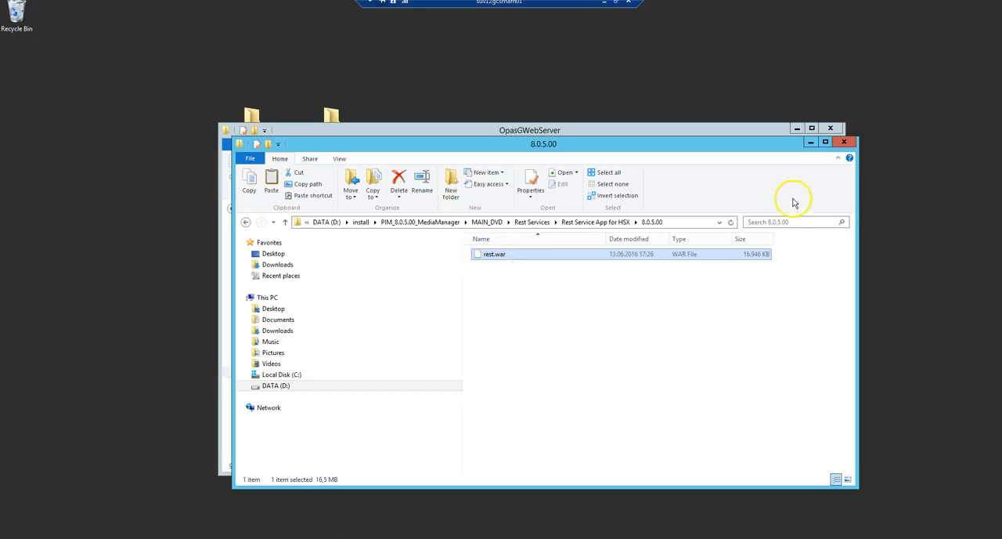
# Close the install folder window and paste rest.war into OpasGWebServer's Tomcat\webapps folder
pyautogui.click(848, 144)
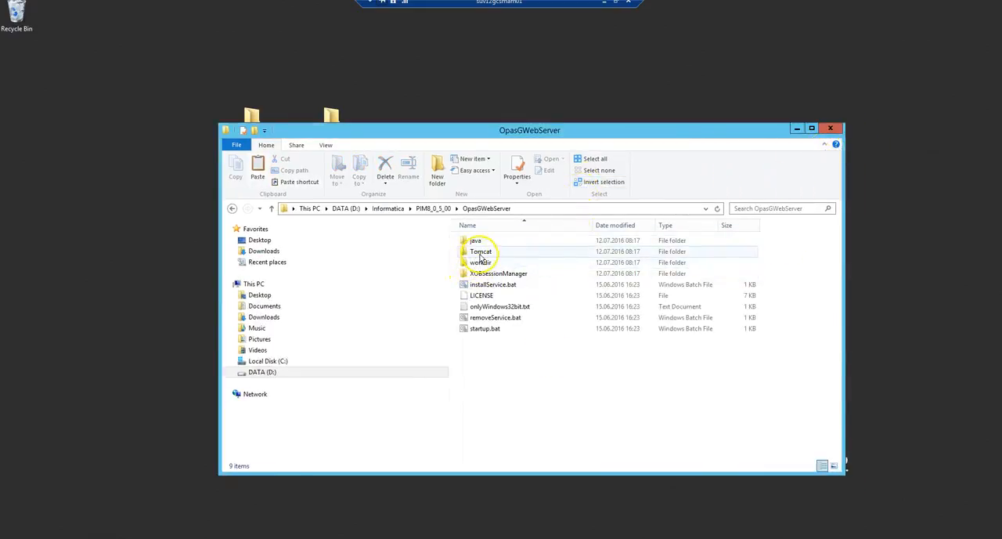
pyautogui.doubleClick(480, 257)
pyautogui.doubleClick(483, 298)
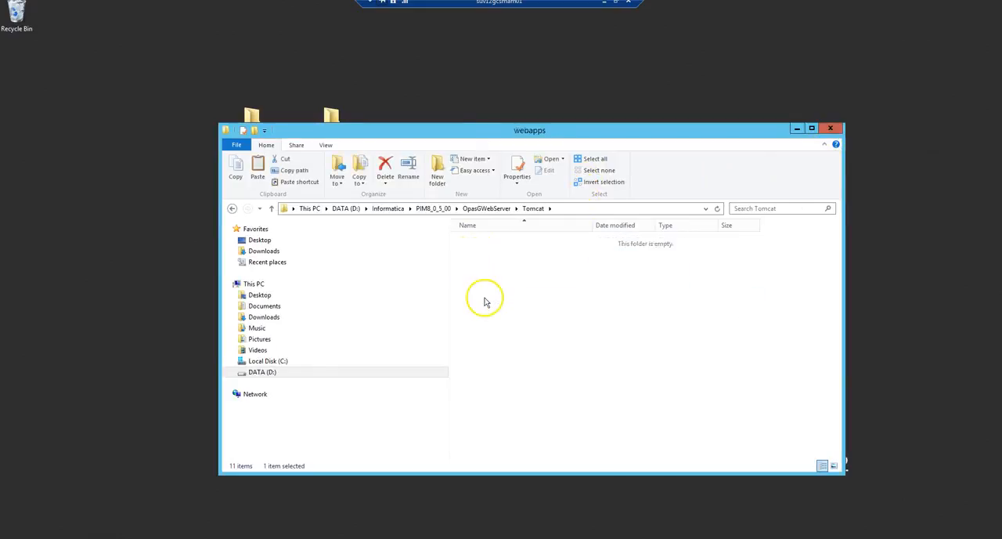
pyautogui.rightClick(501, 323)
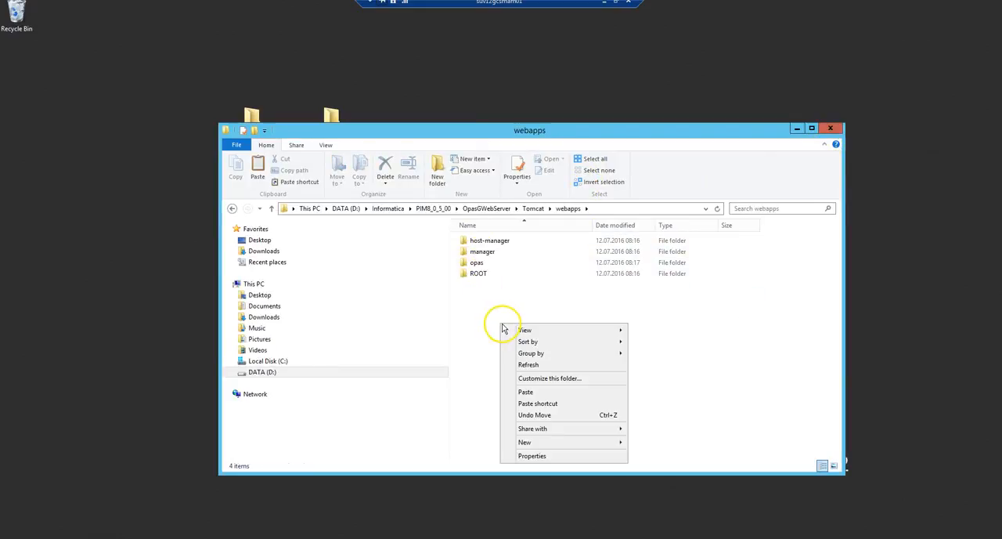
pyautogui.click(536, 395)
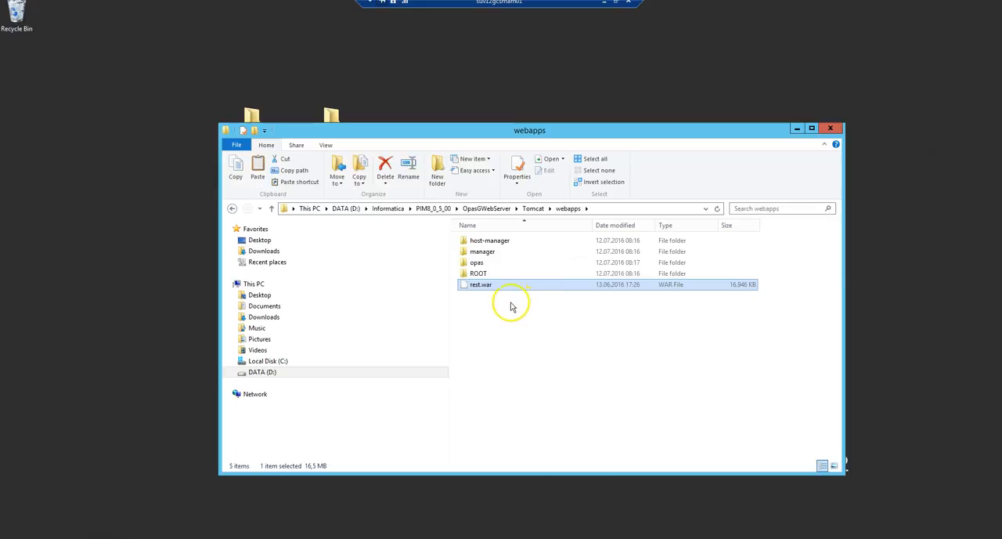
# Run startup.bat from the OpasGWebServer folder and return to Tomcat\webapps to check the deployment of rest.war
pyautogui.click(502, 210)
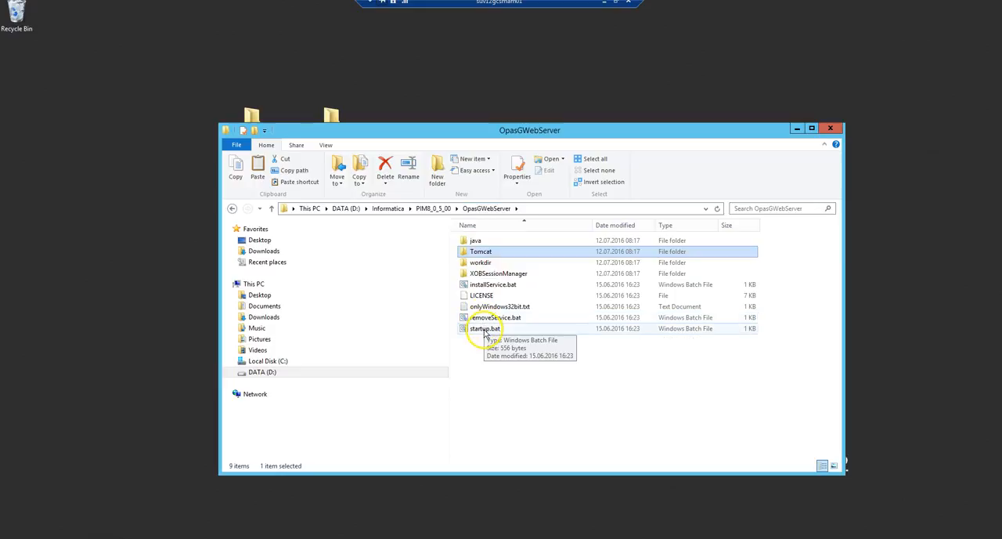
pyautogui.doubleClick(485, 330)
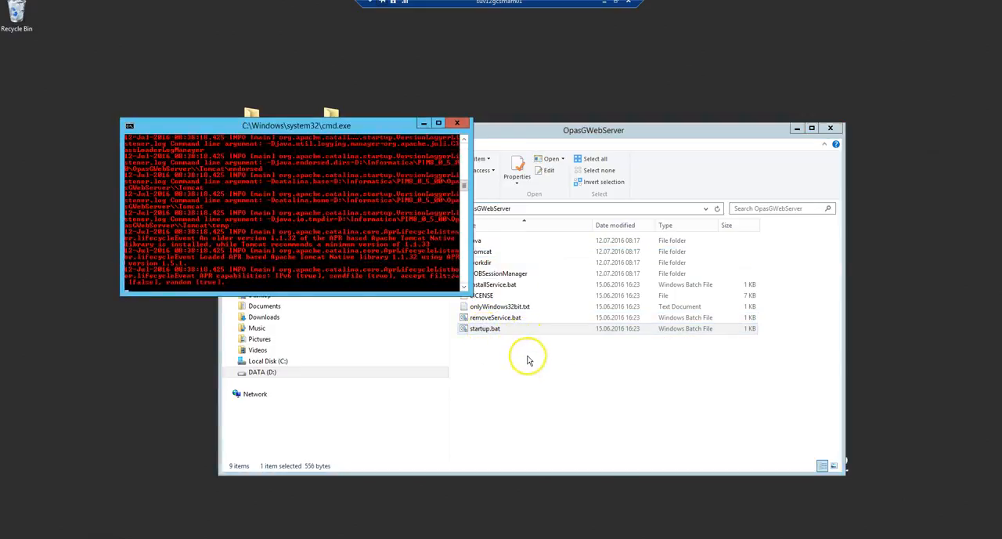
pyautogui.click(499, 255)
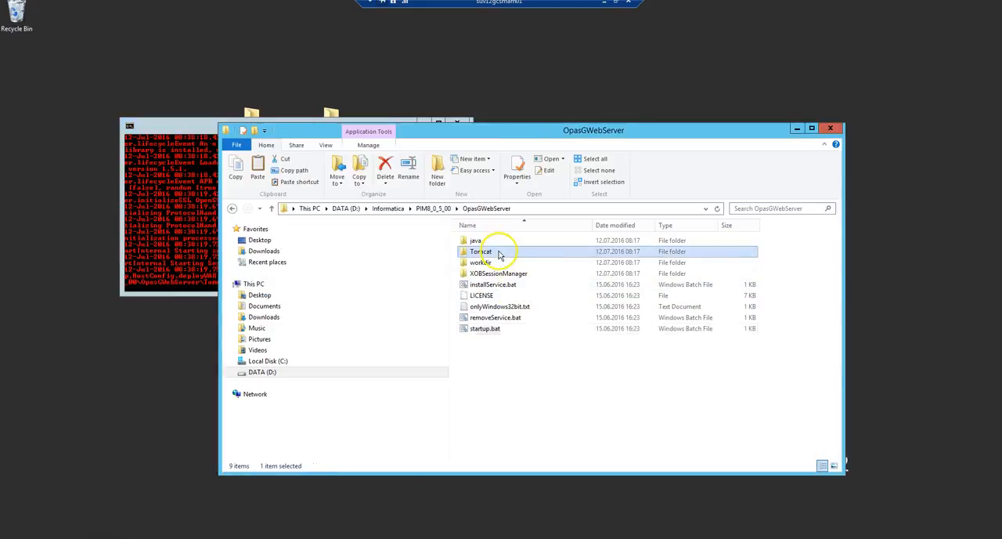
pyautogui.doubleClick(500, 255)
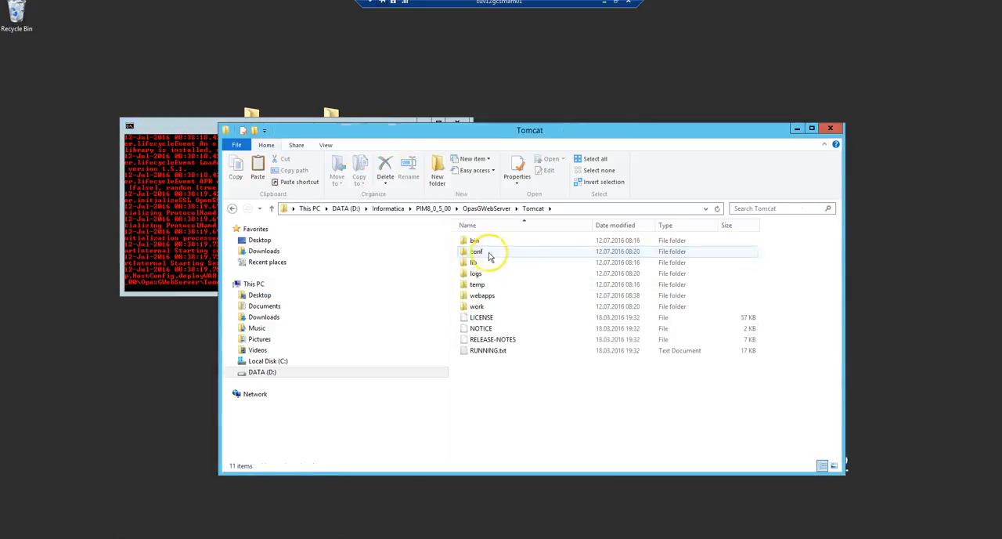
pyautogui.click(496, 296)
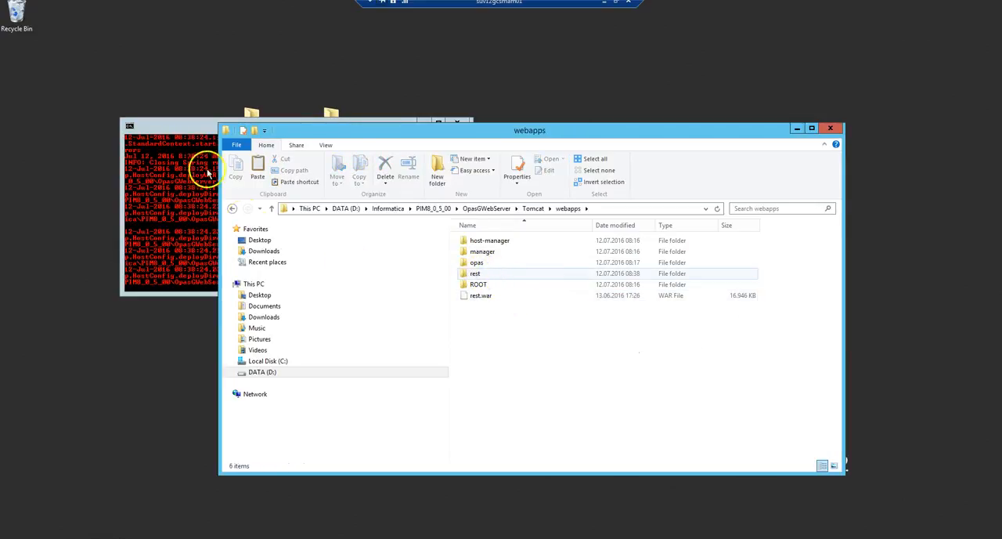
# Check the server's startup log in the console and close the console window to stop the server
pyautogui.click(192, 132)
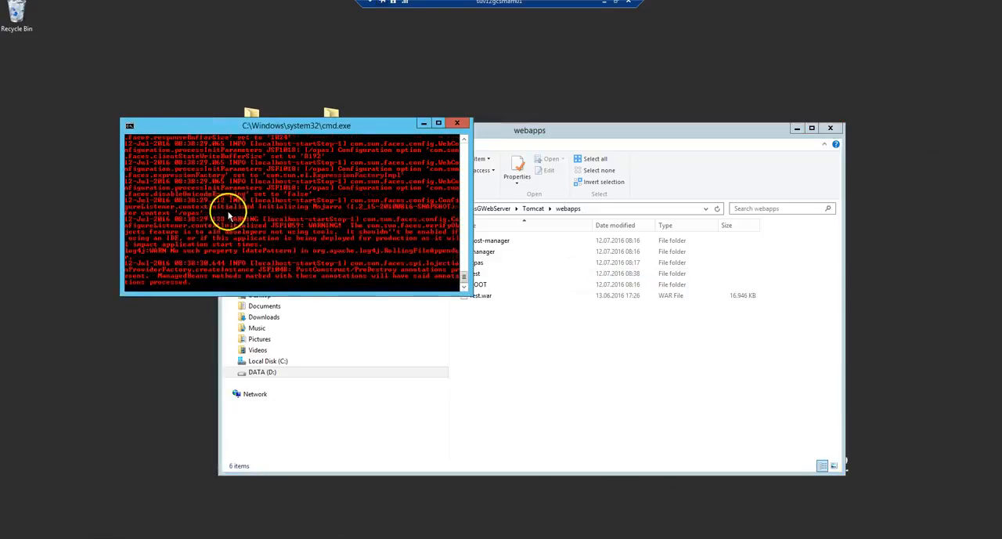
pyautogui.click(260, 219)
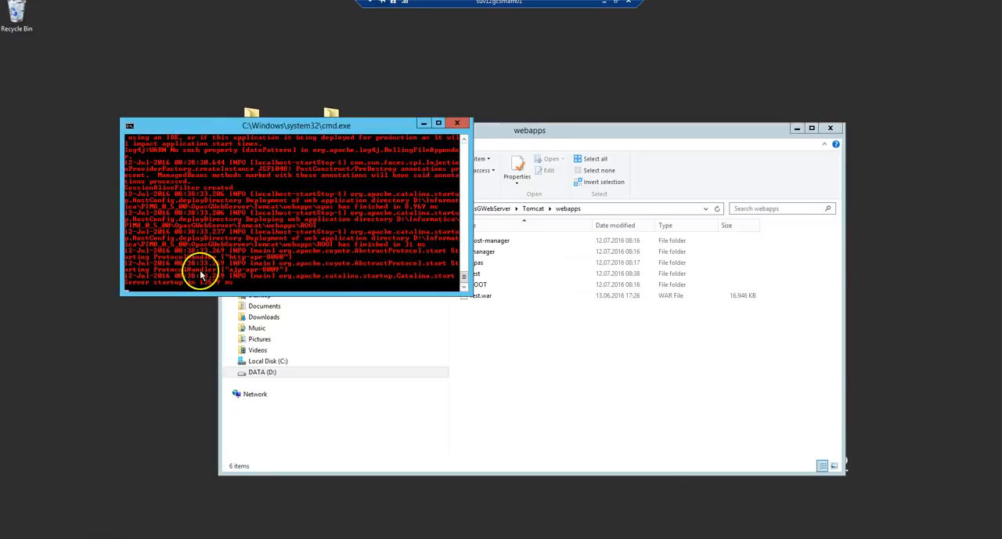
pyautogui.click(460, 125)
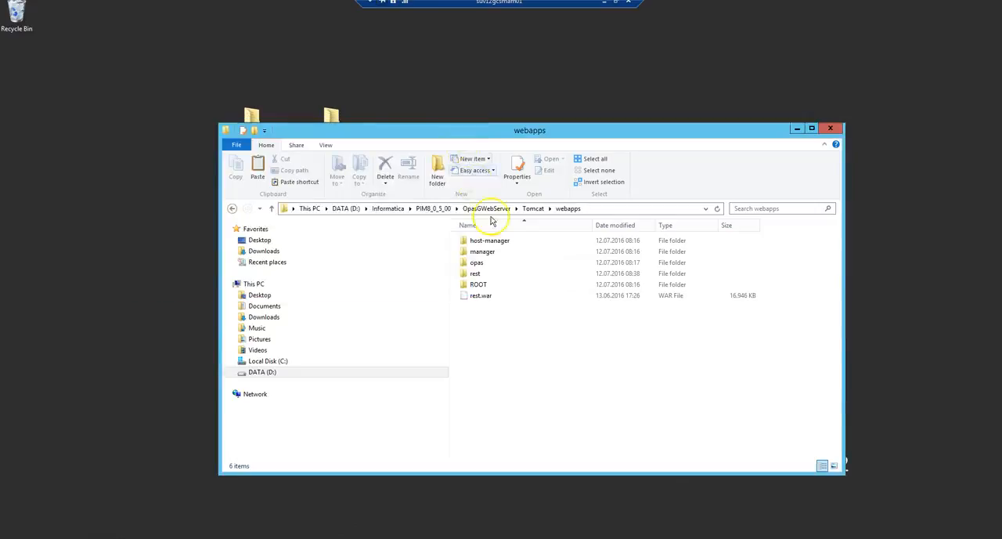
# Open hmm-inbox.properties from the deployed rest\WEB-INF\classes\META-INF\spring folder in Notepad++
pyautogui.click(483, 276)
pyautogui.doubleClick(479, 276)
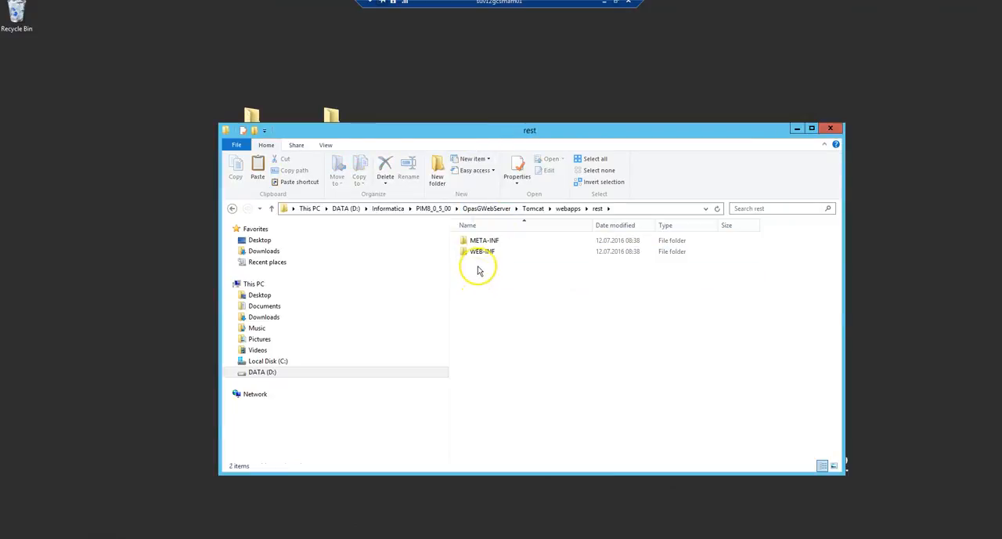
pyautogui.doubleClick(481, 254)
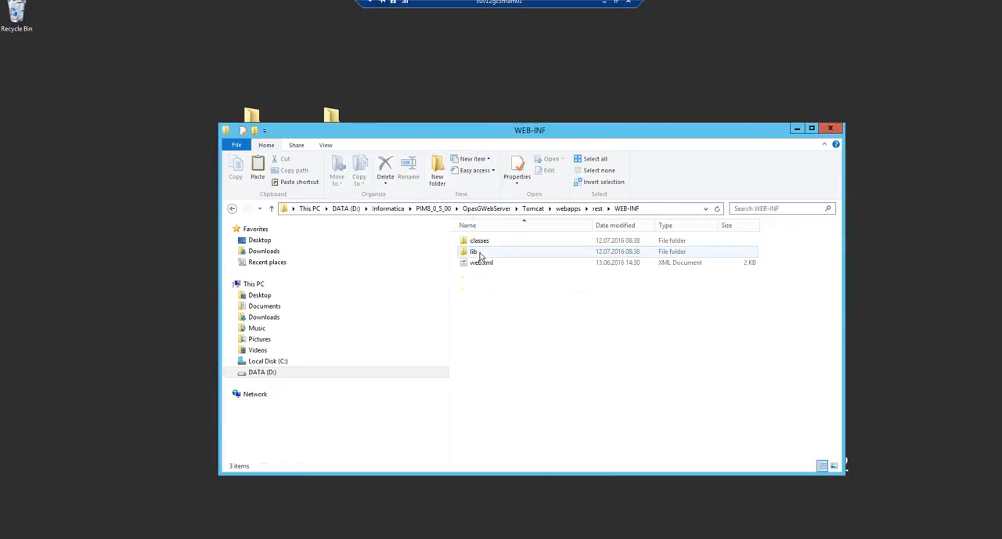
pyautogui.doubleClick(485, 242)
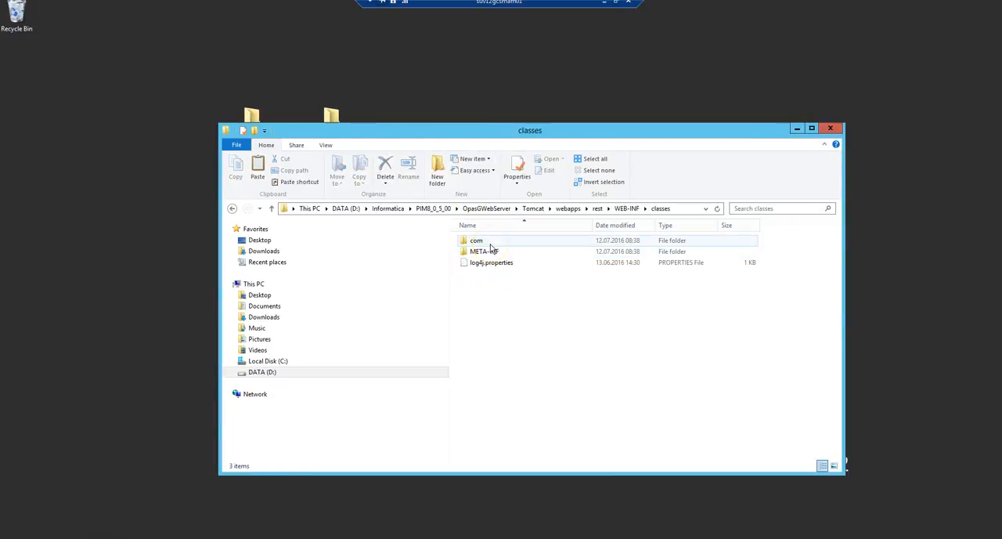
pyautogui.doubleClick(489, 255)
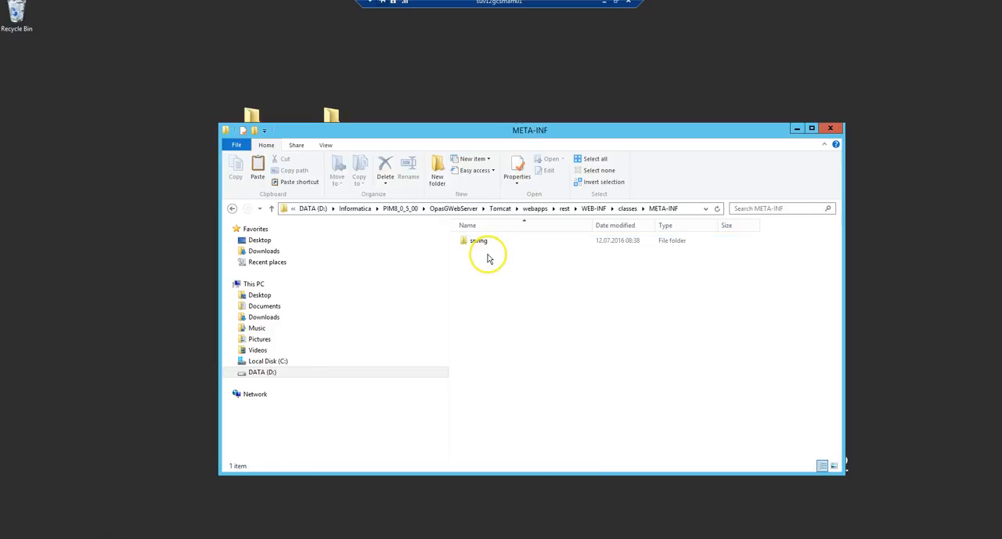
pyautogui.click(482, 246)
pyautogui.doubleClick(482, 245)
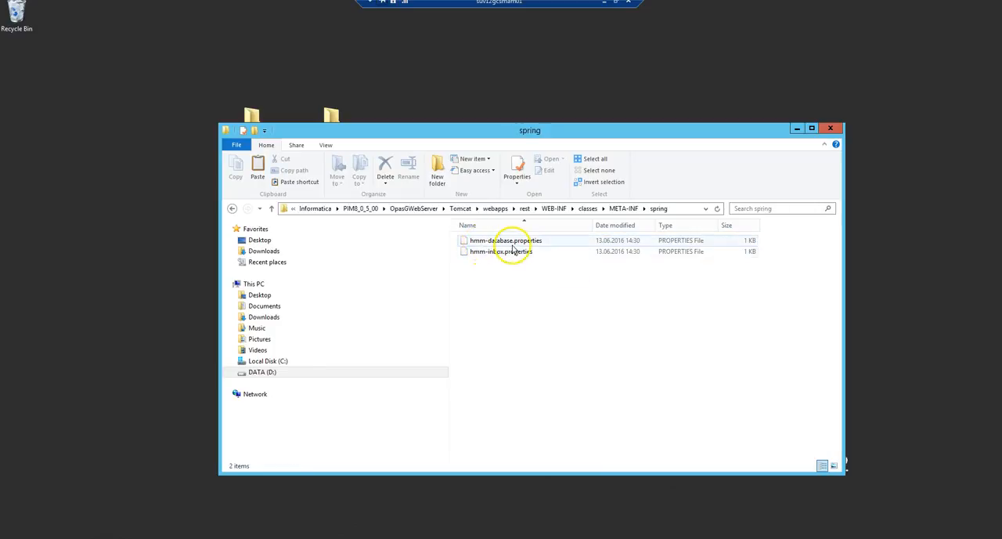
pyautogui.click(513, 243)
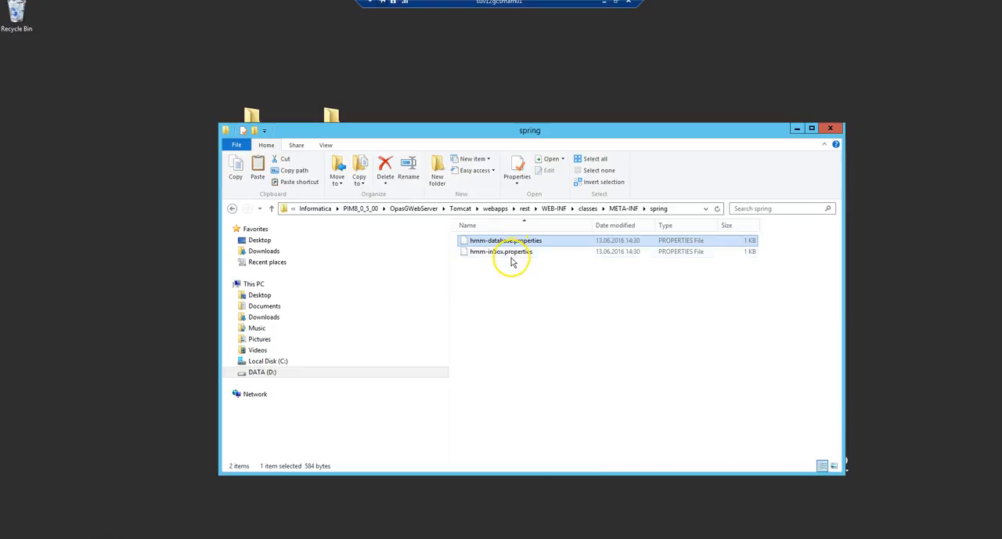
pyautogui.click(514, 254)
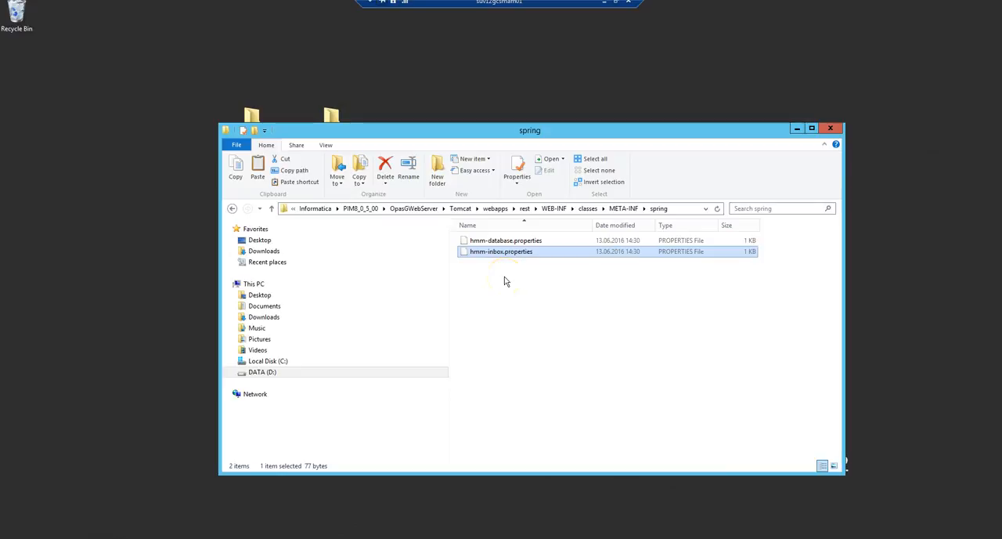
pyautogui.rightClick(500, 257)
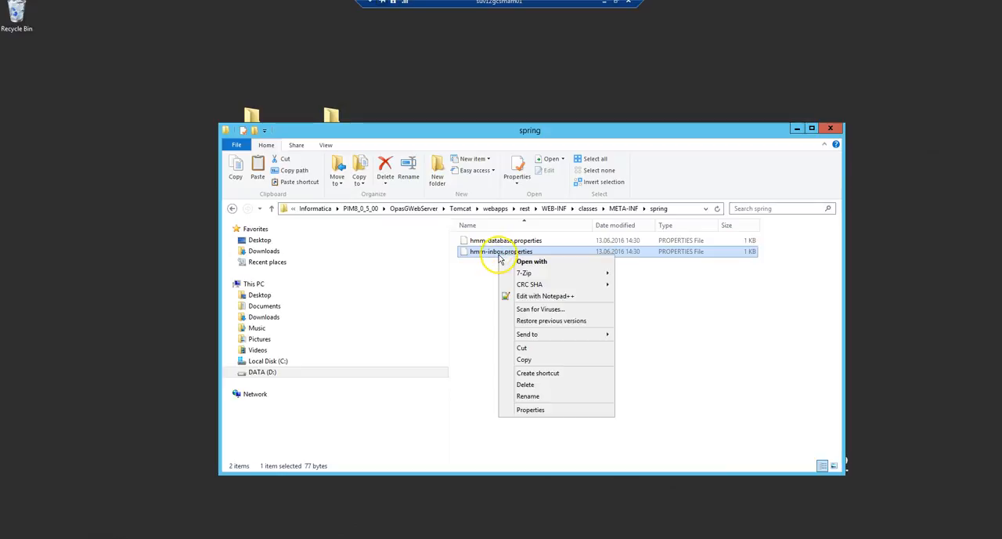
pyautogui.click(526, 296)
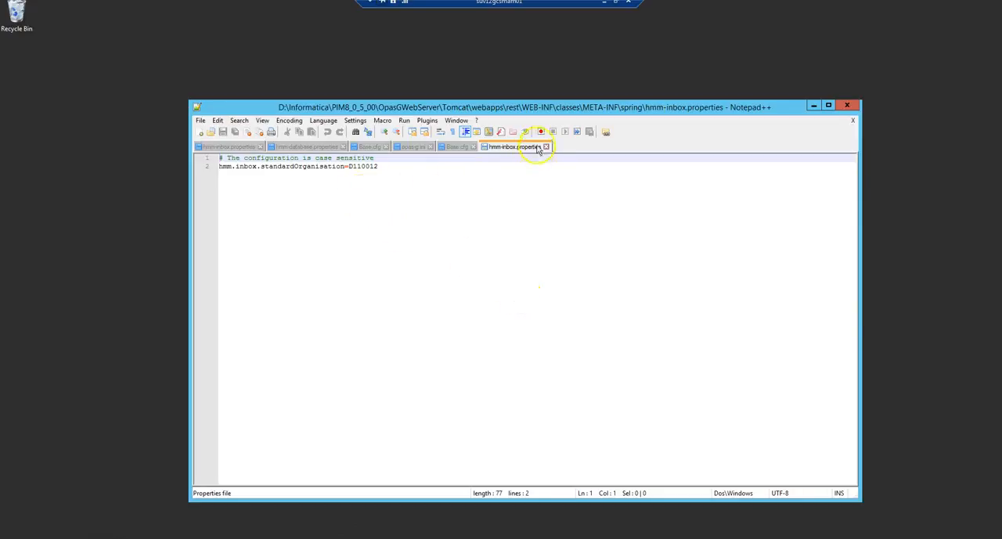
# Close all other open documents except hmm-inbox.properties and place the cursor in the hmm.inbox.standardOrganisation value
pyautogui.rightClick(530, 150)
pyautogui.click(548, 164)
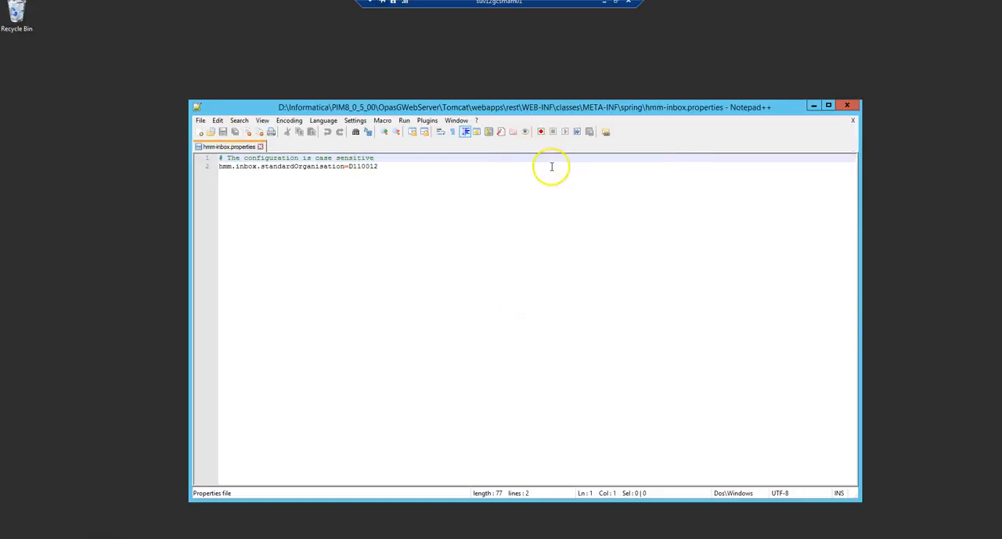
pyautogui.click(360, 166)
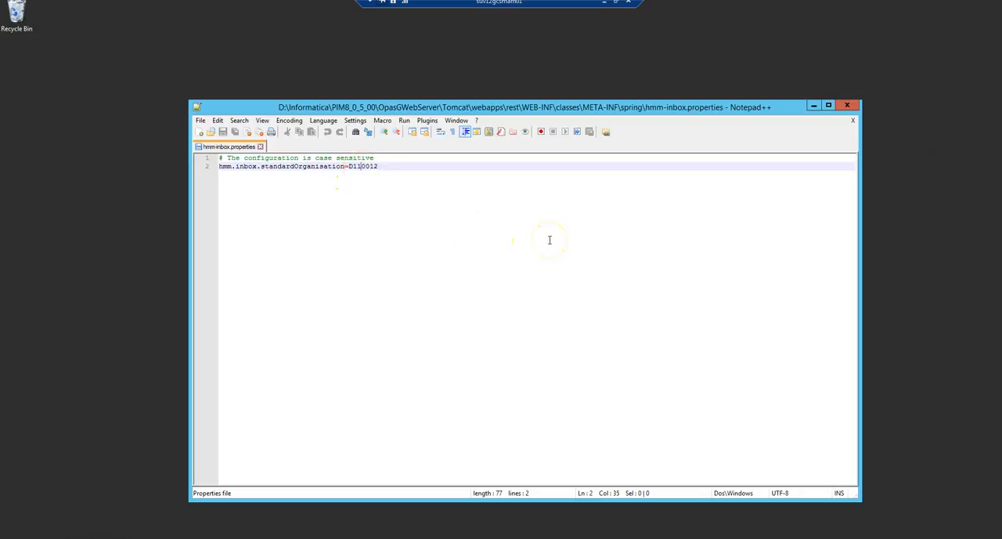
# Launch OPAS_vrw.exe from the PIM8_0_5_00\Informatica Media Manager\overwalt folder and allow it to make changes to the computer
pyautogui.moveTo(543, 107); pyautogui.dragTo(576, 227)
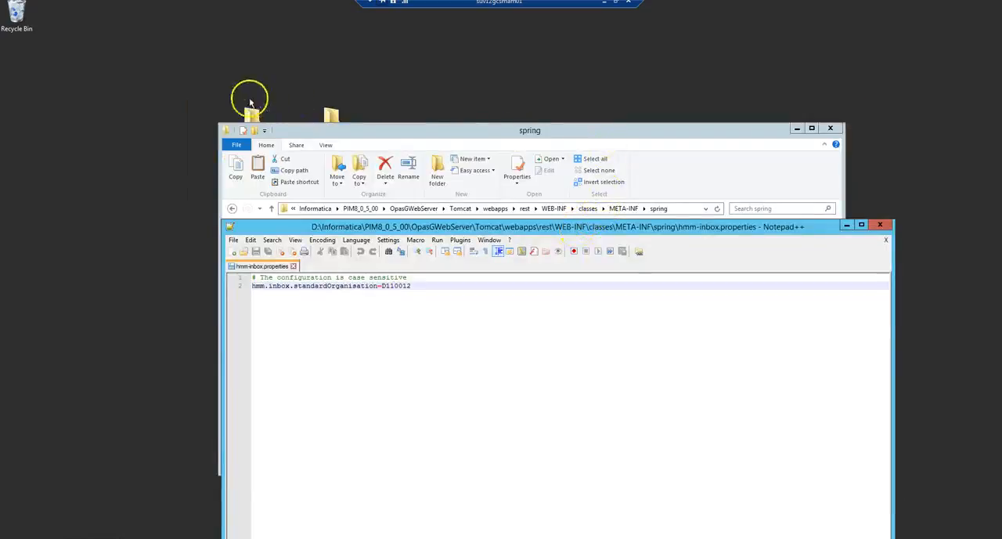
pyautogui.moveTo(512, 137); pyautogui.dragTo(504, 180)
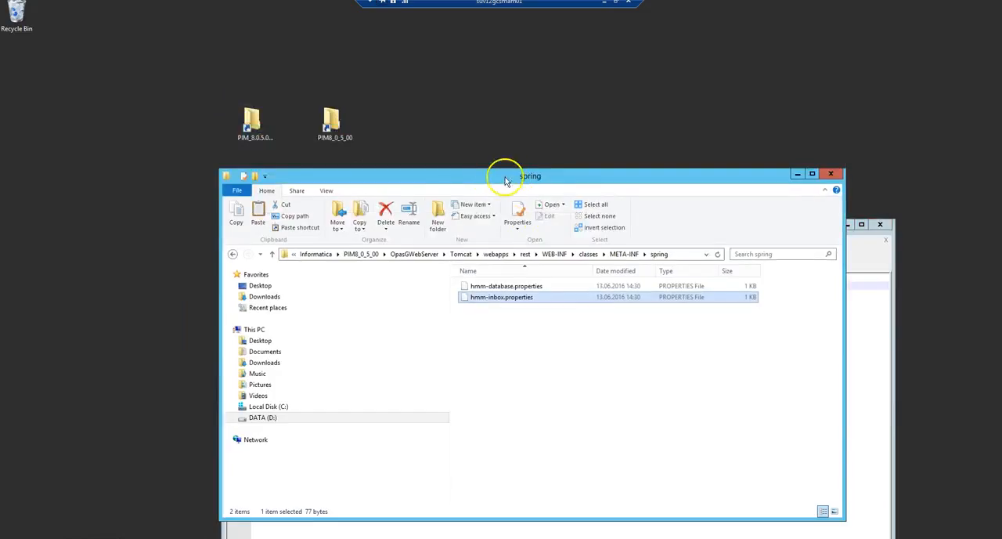
pyautogui.doubleClick(335, 123)
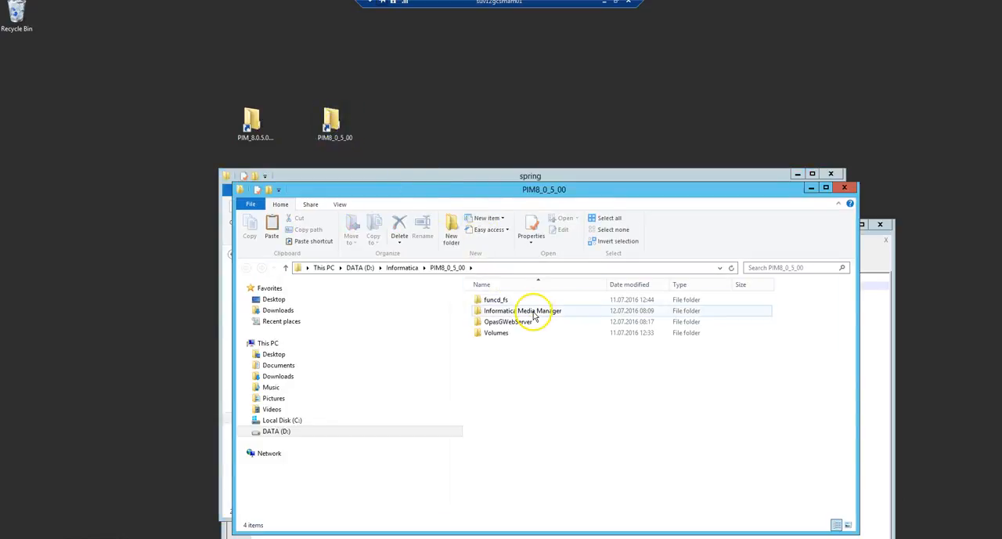
pyautogui.doubleClick(536, 313)
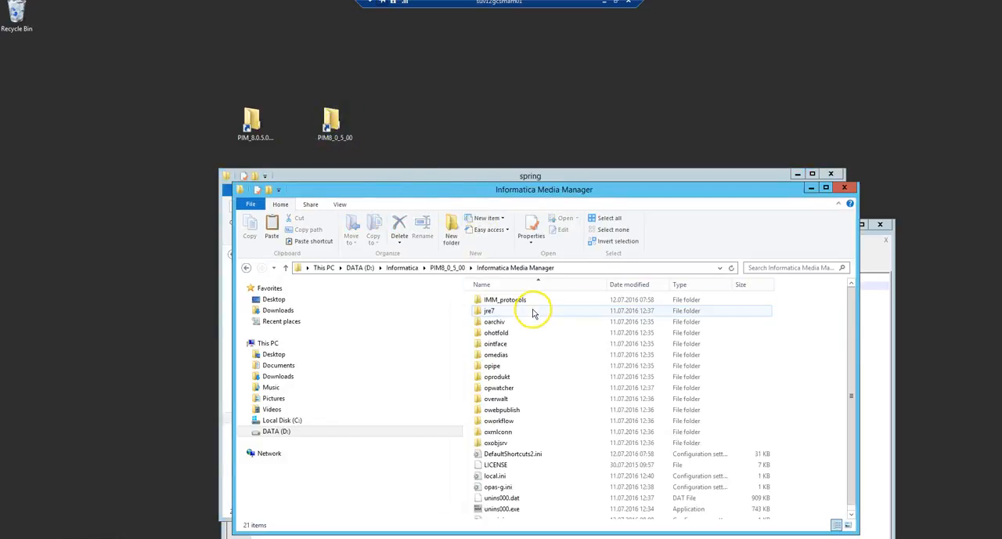
pyautogui.doubleClick(501, 399)
pyautogui.scroll(-4, 509, 403)
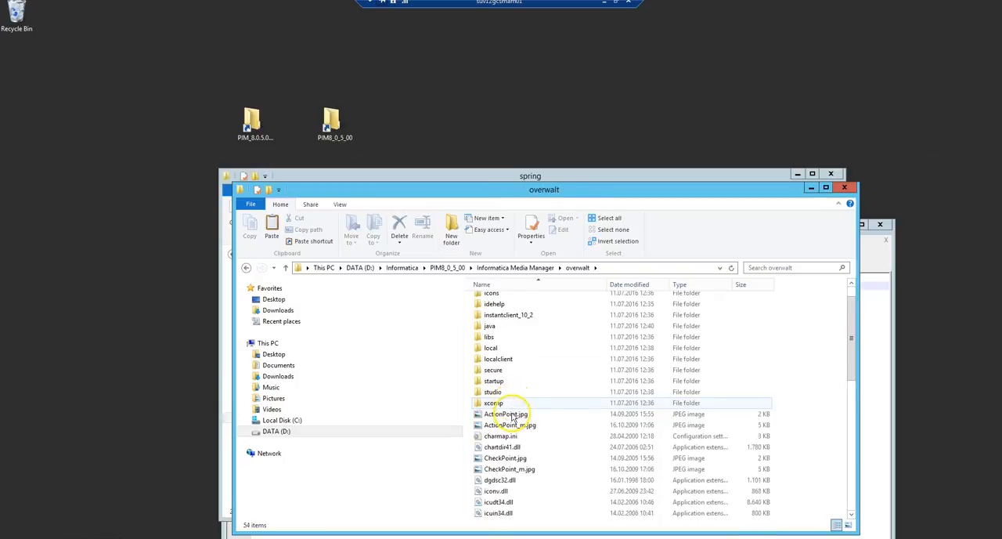
pyautogui.scroll(-5, 531, 478)
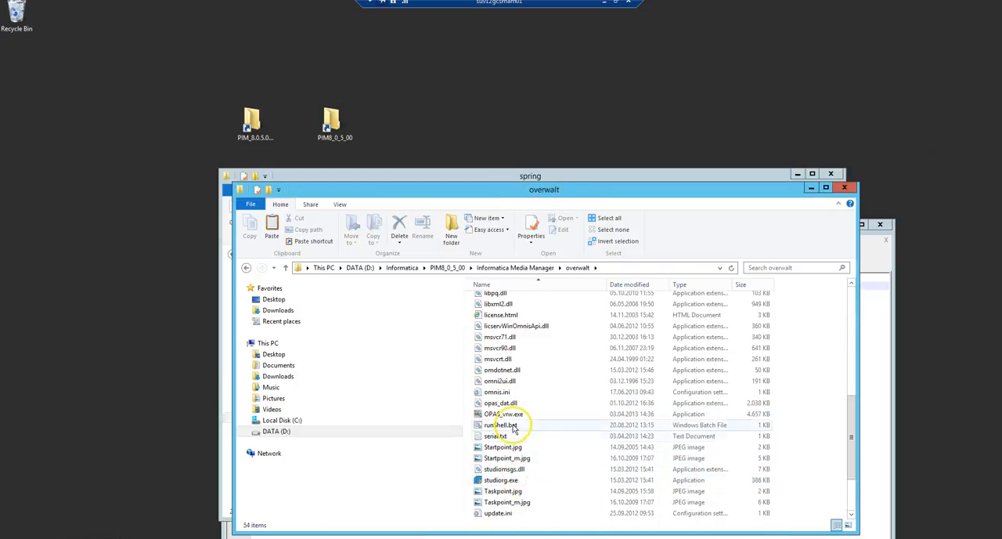
pyautogui.doubleClick(511, 415)
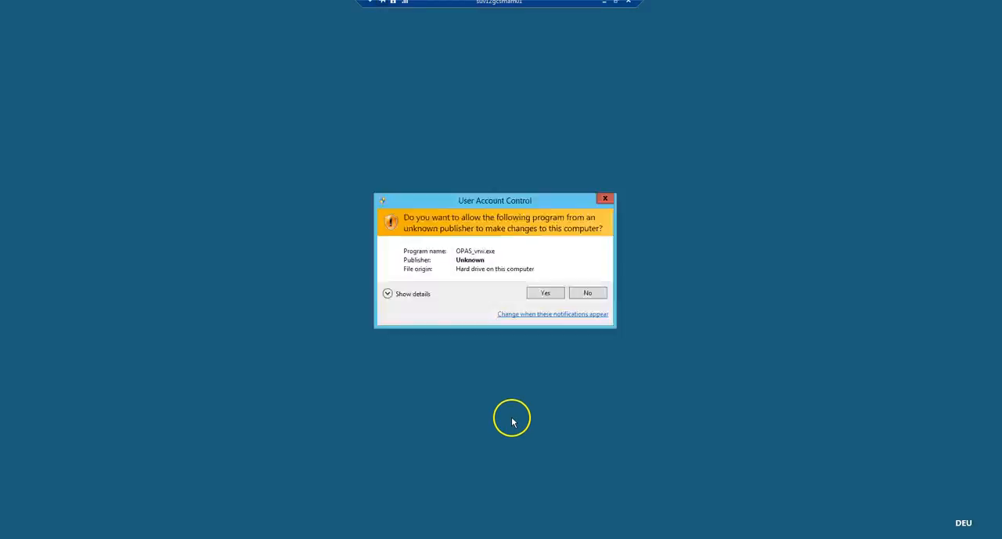
pyautogui.click(560, 295)
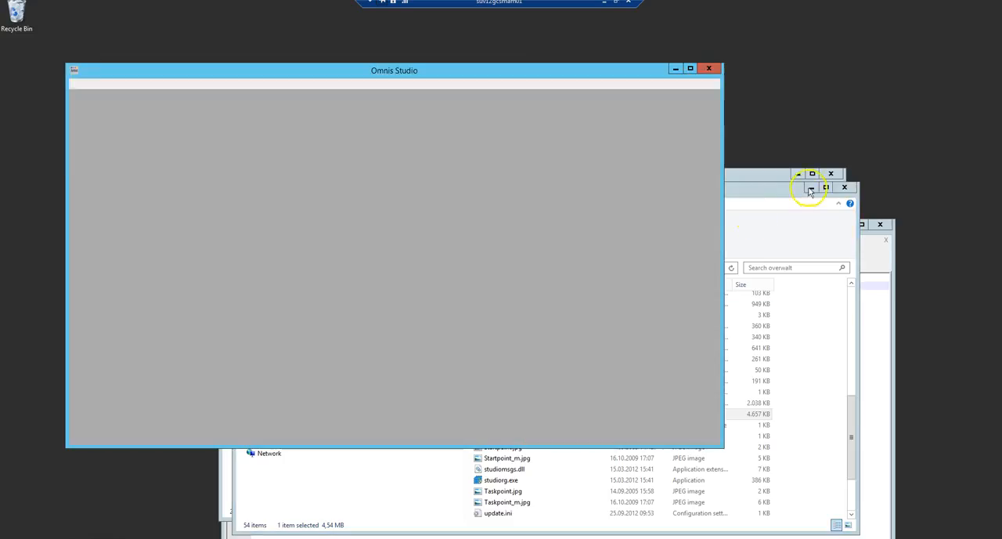
pyautogui.click(320, 208)
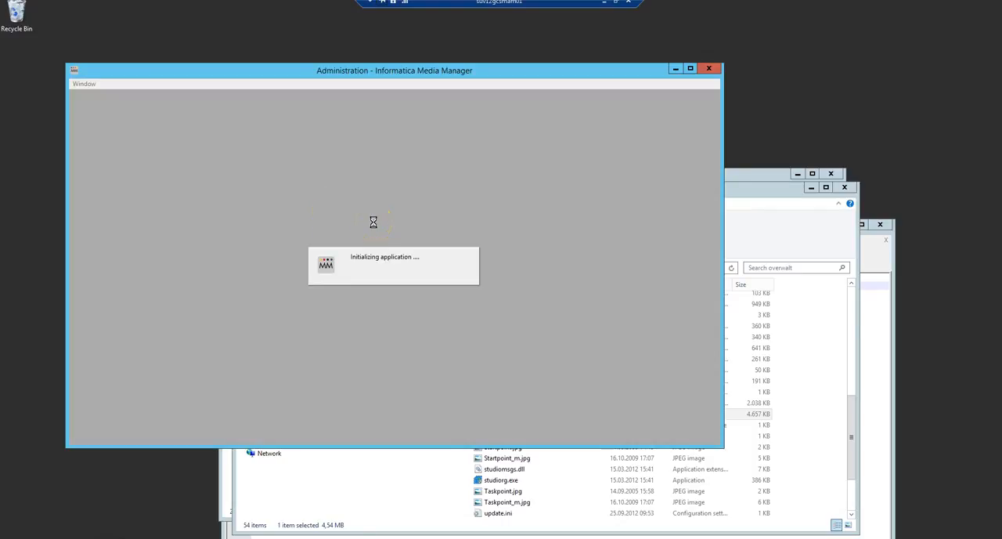
# Log in to the Media Manager Administration as admin with the account password
pyautogui.click(389, 180)
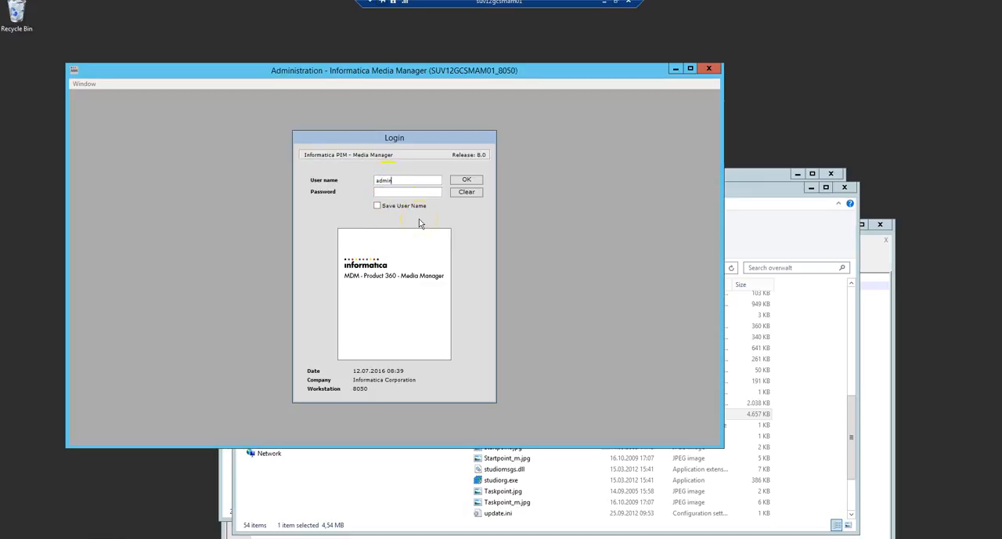
pyautogui.write('●●●')
pyautogui.click(467, 181)
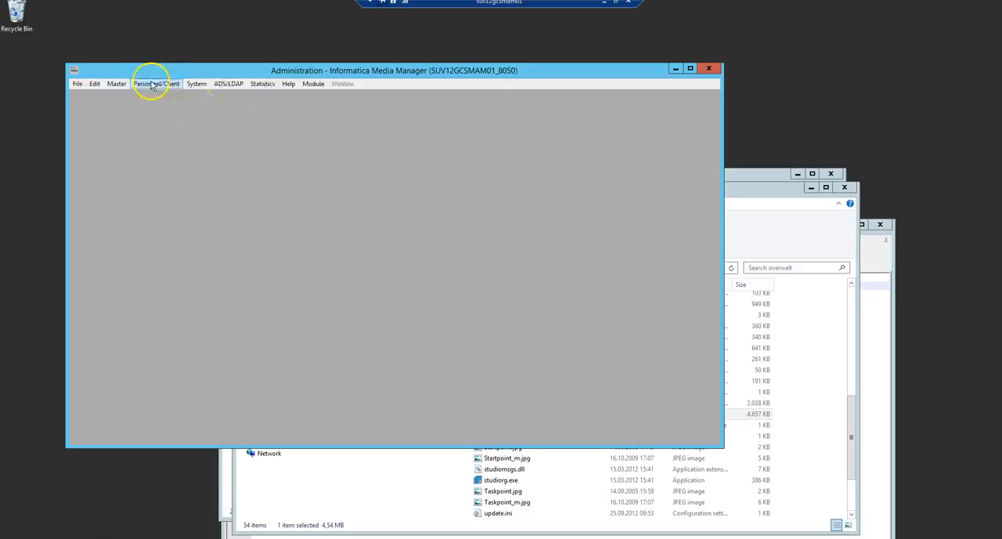
# List all clients in the client overview and look up the internal number of the HPM_Interface2012 client
pyautogui.click(153, 85)
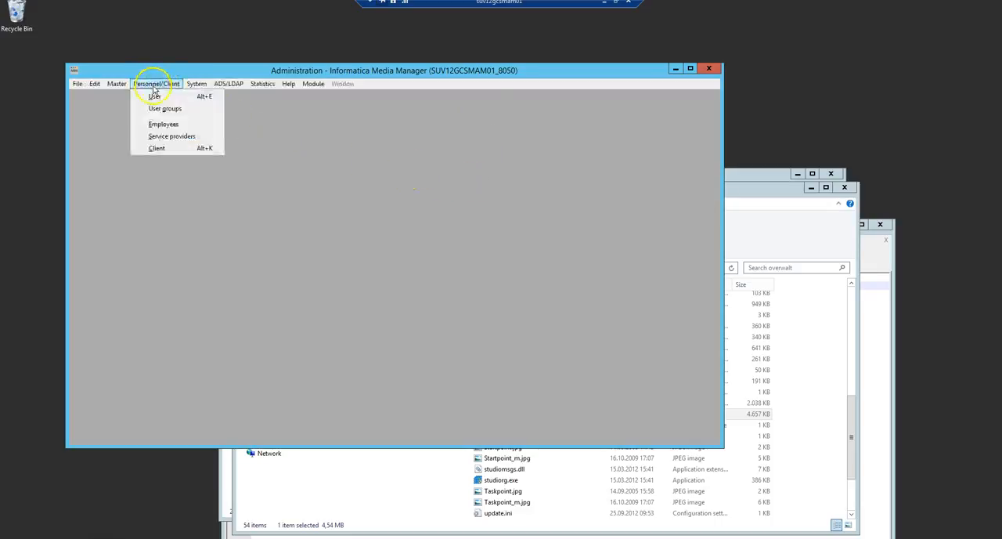
pyautogui.click(156, 148)
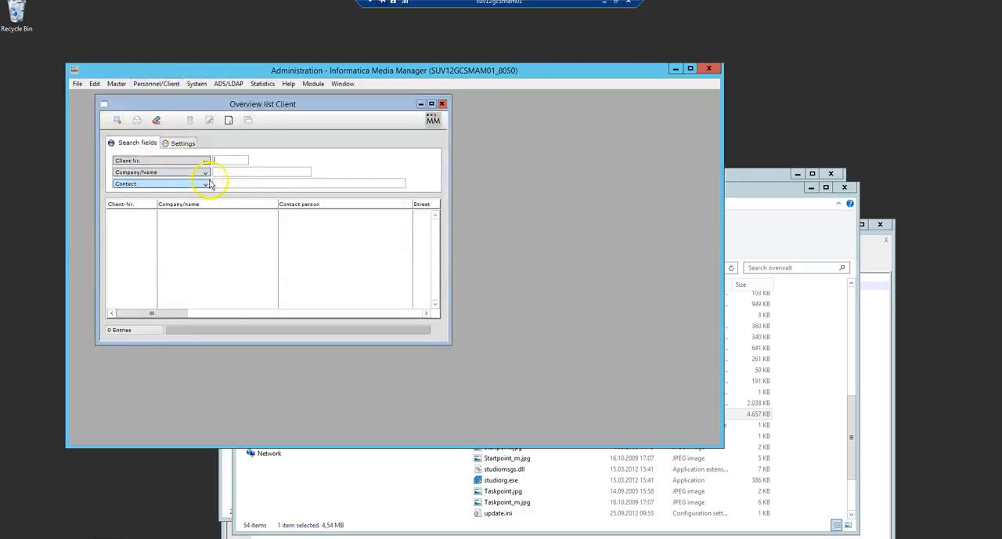
pyautogui.click(116, 119)
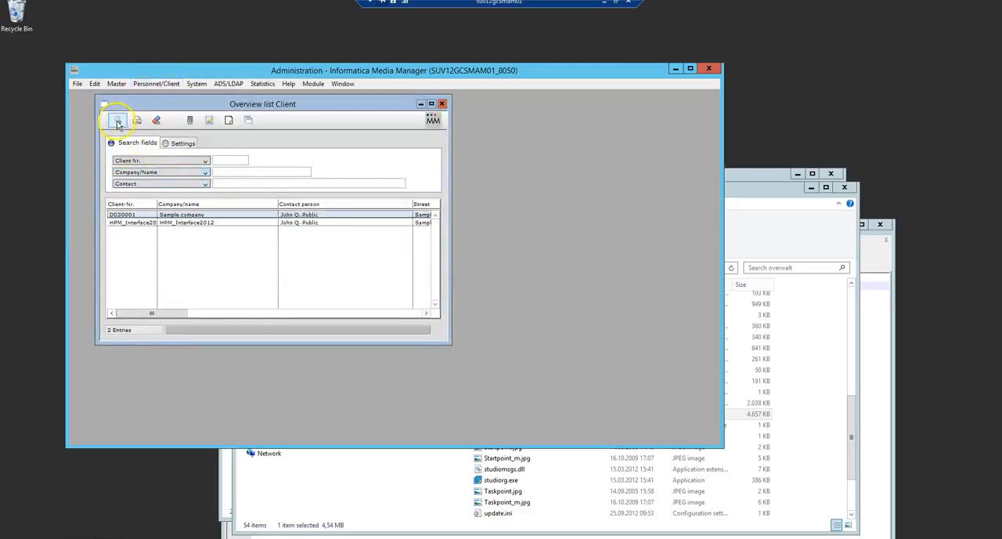
pyautogui.moveTo(165, 317); pyautogui.dragTo(347, 308)
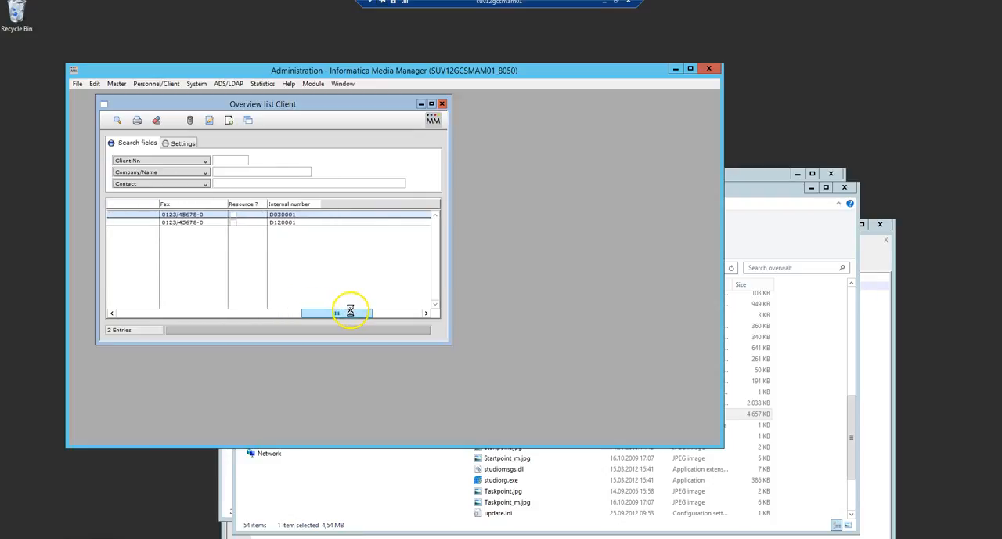
pyautogui.click(278, 224)
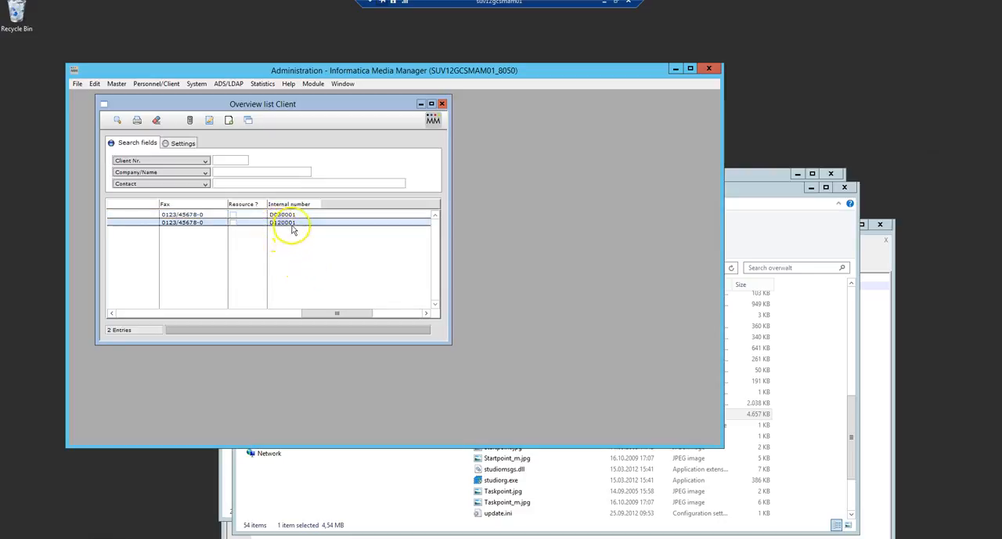
# Set hmm.inbox.standardOrganisation in hmm-inbox.properties to the HPM_Interface2012 client's internal number, then save the file and close Notepad++
pyautogui.click(237, 537)
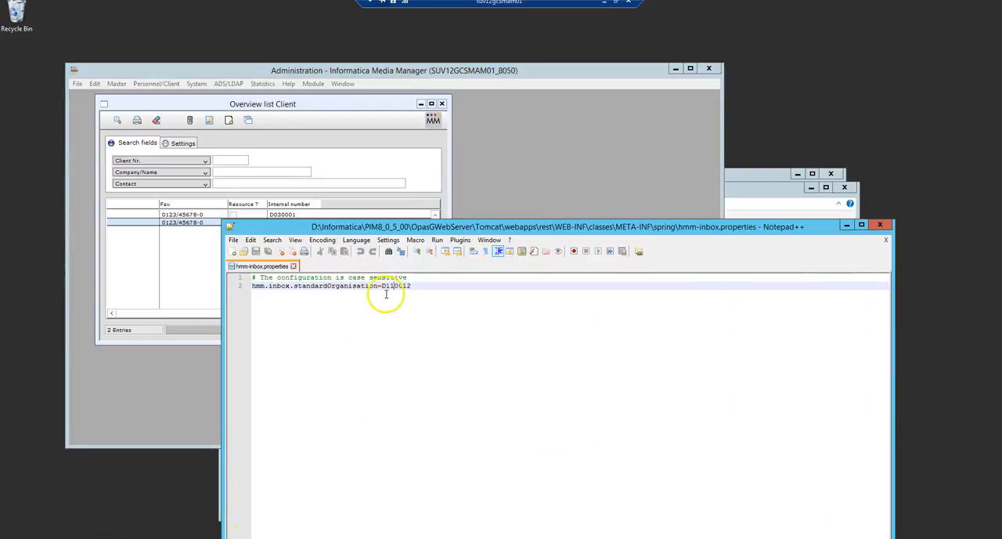
pyautogui.write('2')
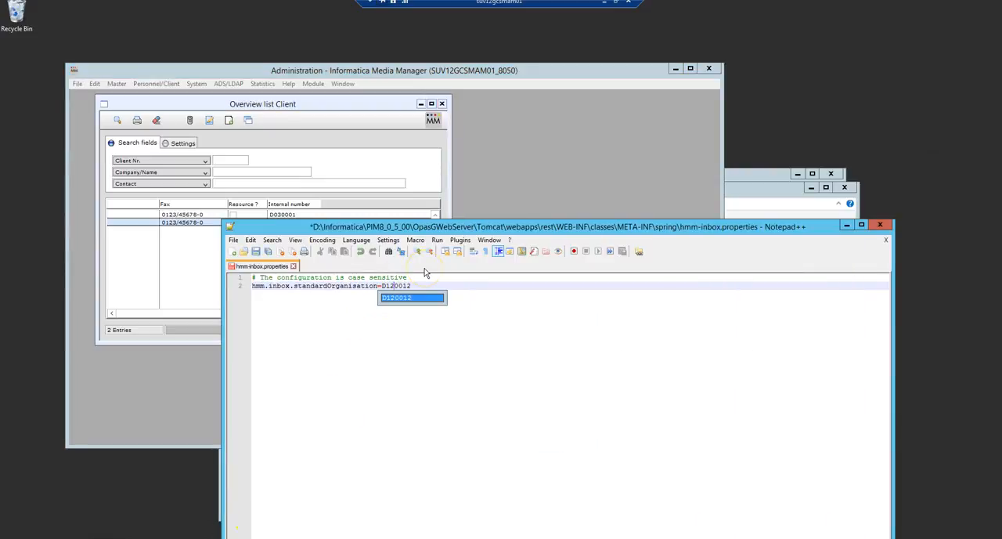
pyautogui.press('Right')
pyautogui.press('Right')
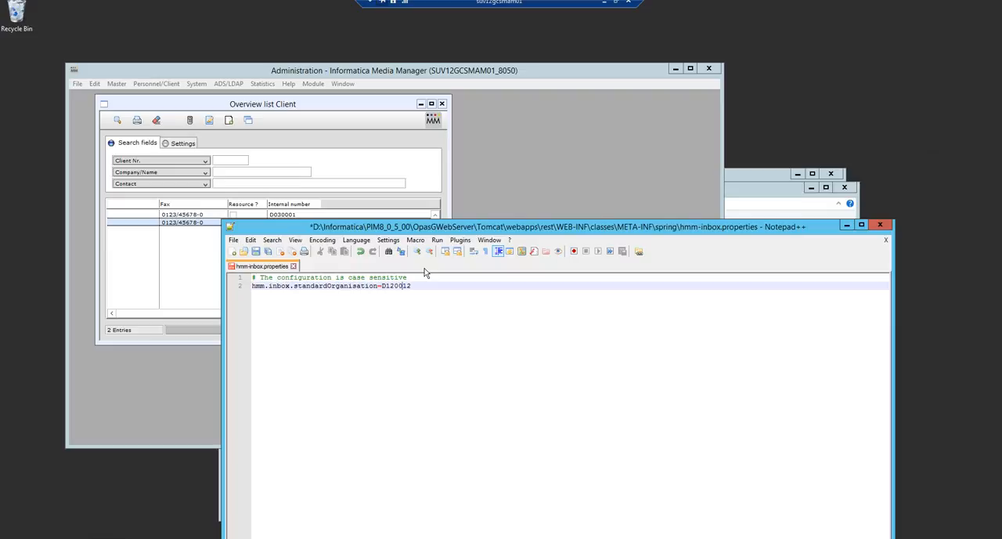
pyautogui.write('0')
pyautogui.moveTo(410, 227); pyautogui.dragTo(400, 265)
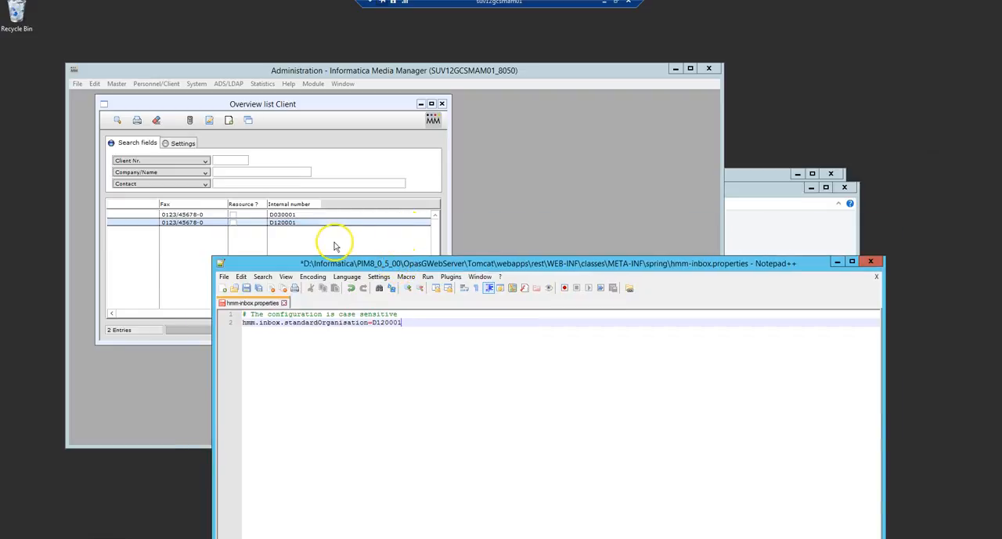
pyautogui.click(247, 289)
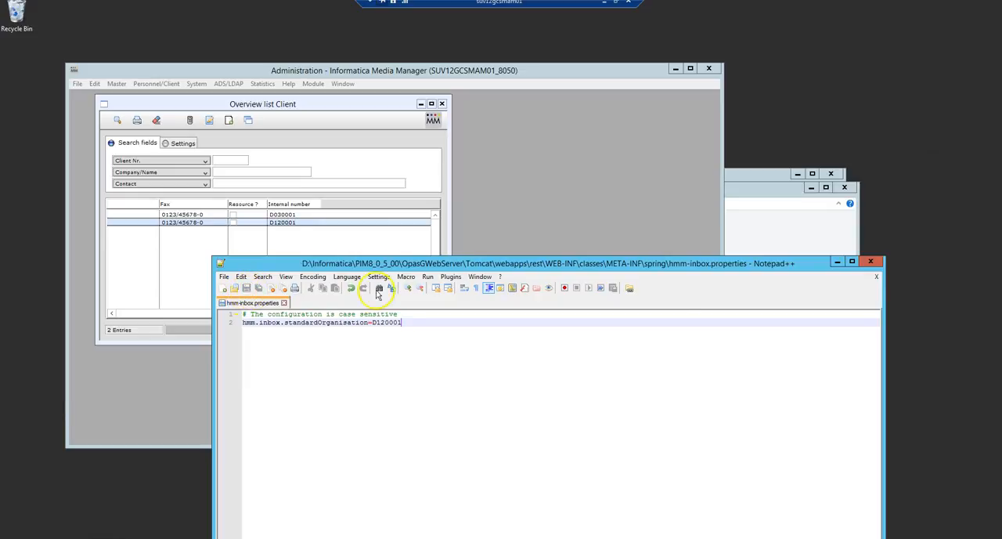
pyautogui.click(870, 263)
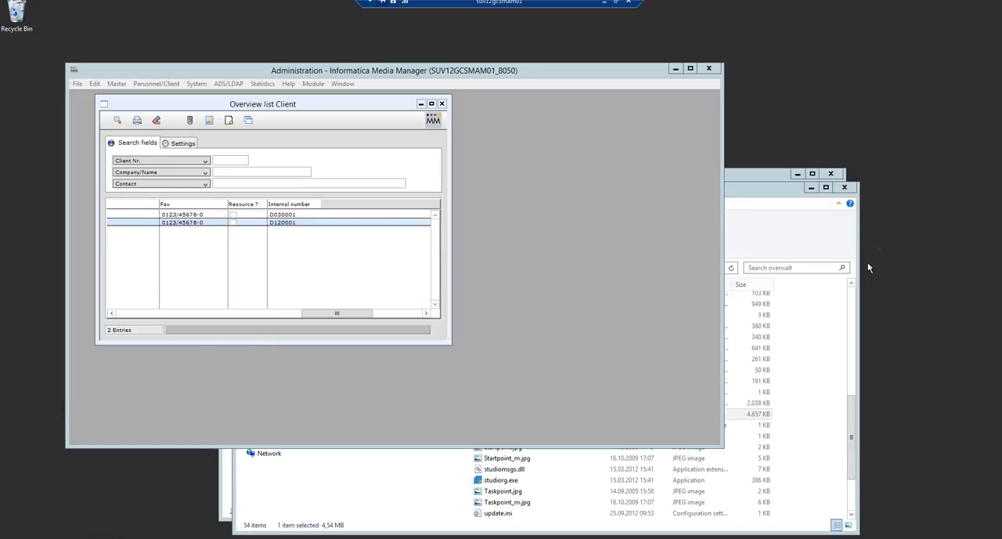
# Open hmm-database.properties from the deployed rest service's META-INF\spring folder in Notepad++
pyautogui.click(746, 177)
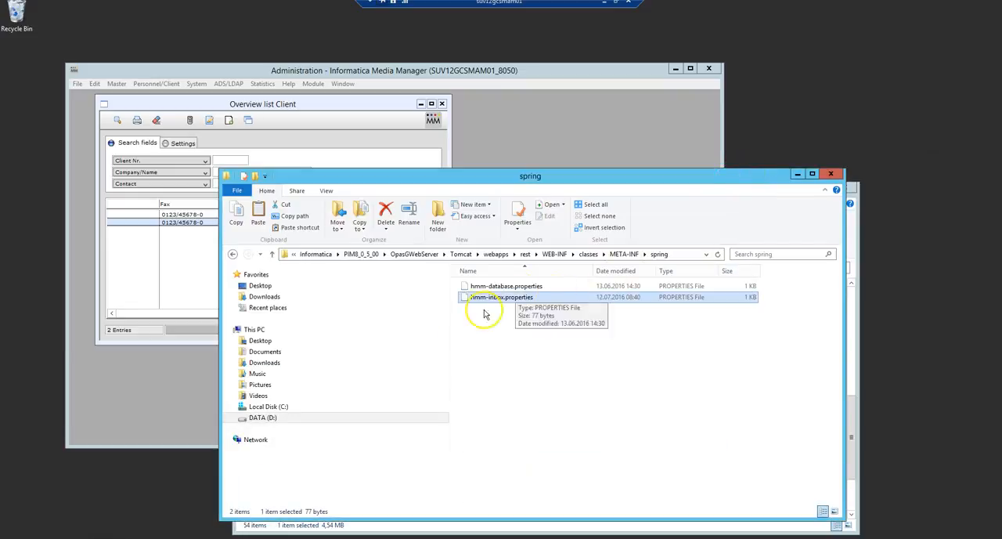
pyautogui.click(505, 287)
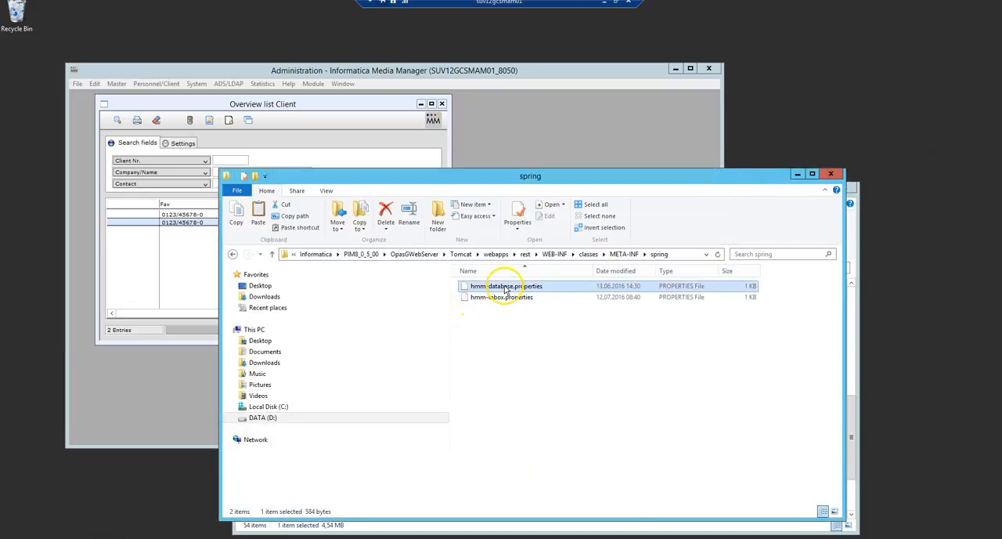
pyautogui.rightClick(505, 288)
pyautogui.click(540, 331)
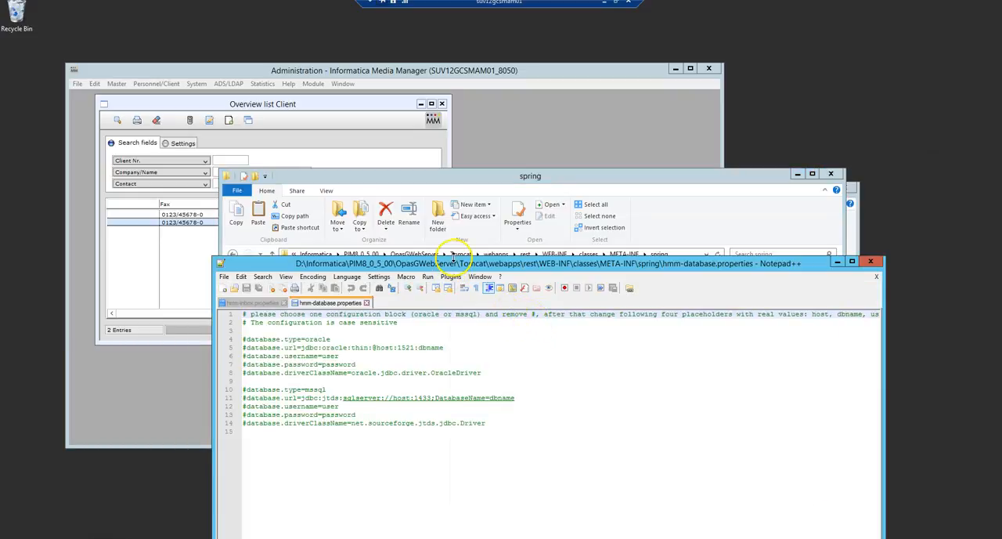
pyautogui.moveTo(441, 261); pyautogui.dragTo(426, 196)
pyautogui.click(429, 125)
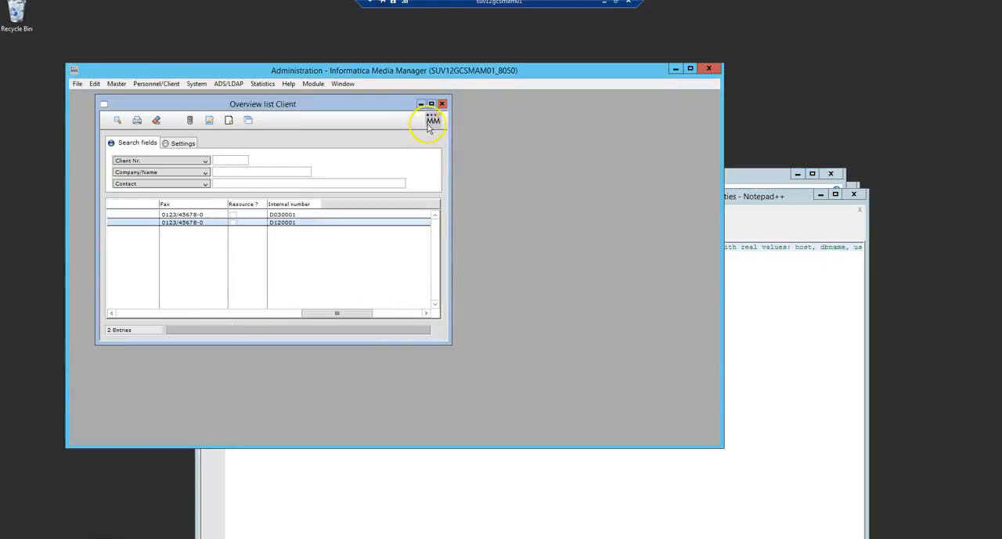
pyautogui.click(846, 353)
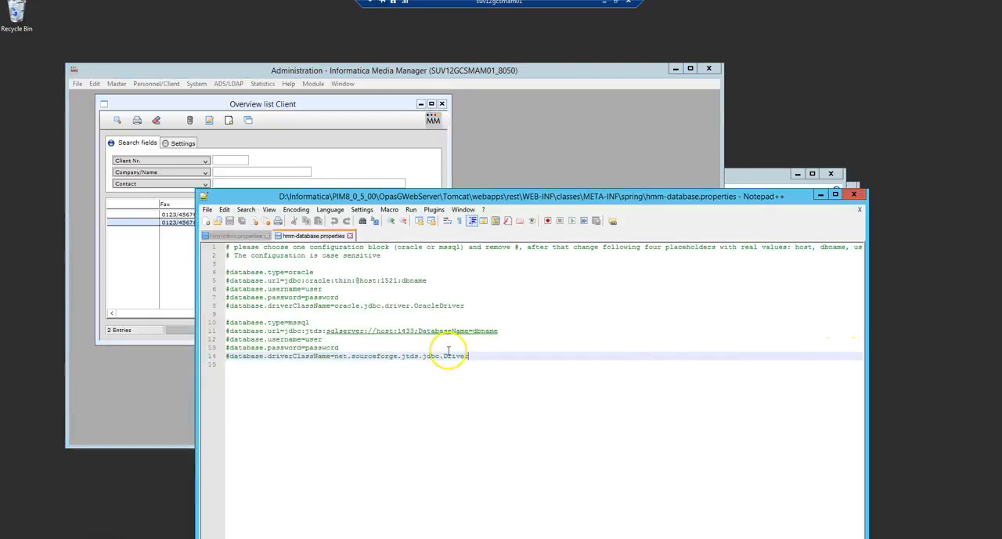
# Uncomment all five lines of the mssql configuration block in hmm-database.properties, from database.type to database.driverClassName
pyautogui.click(228, 322)
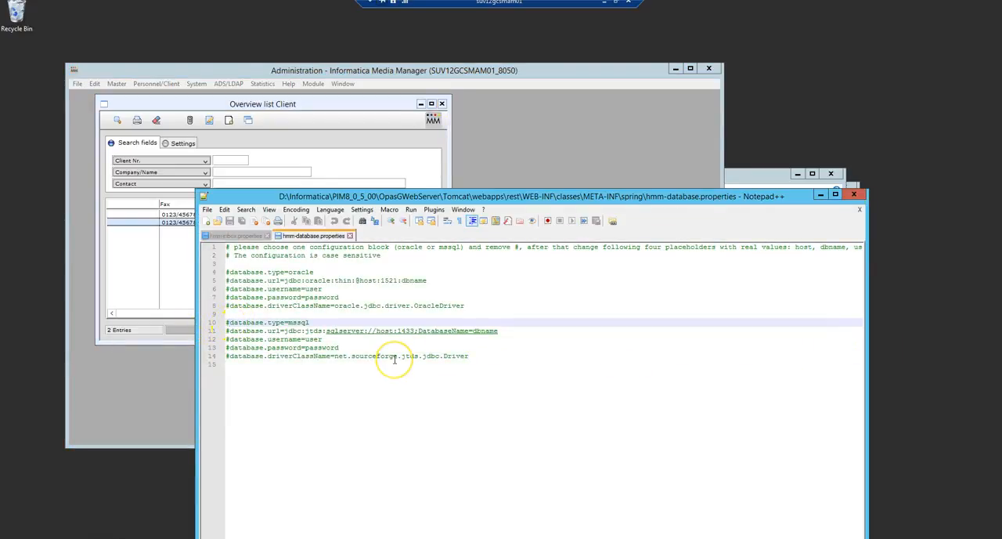
pyautogui.press('Delete')
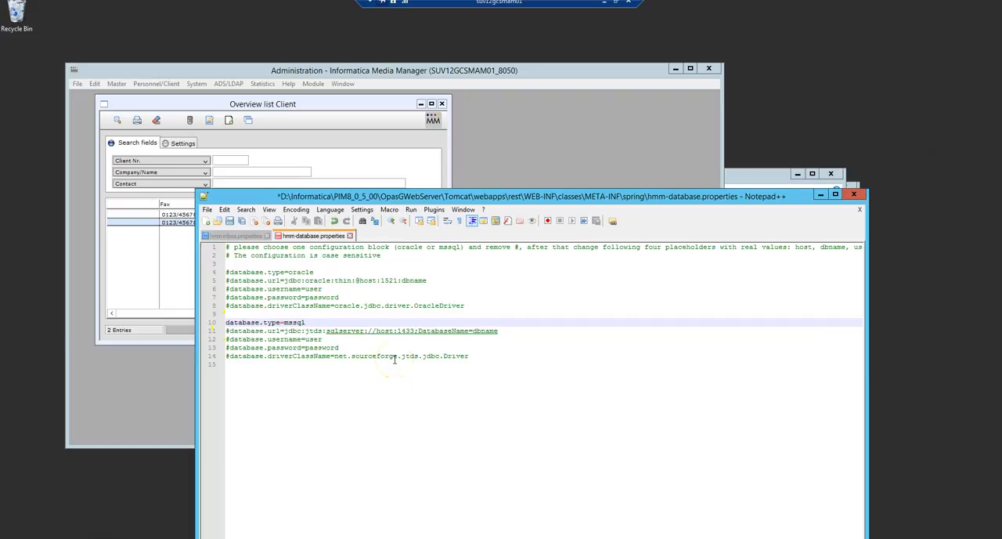
pyautogui.press('Down')
pyautogui.press('Delete')
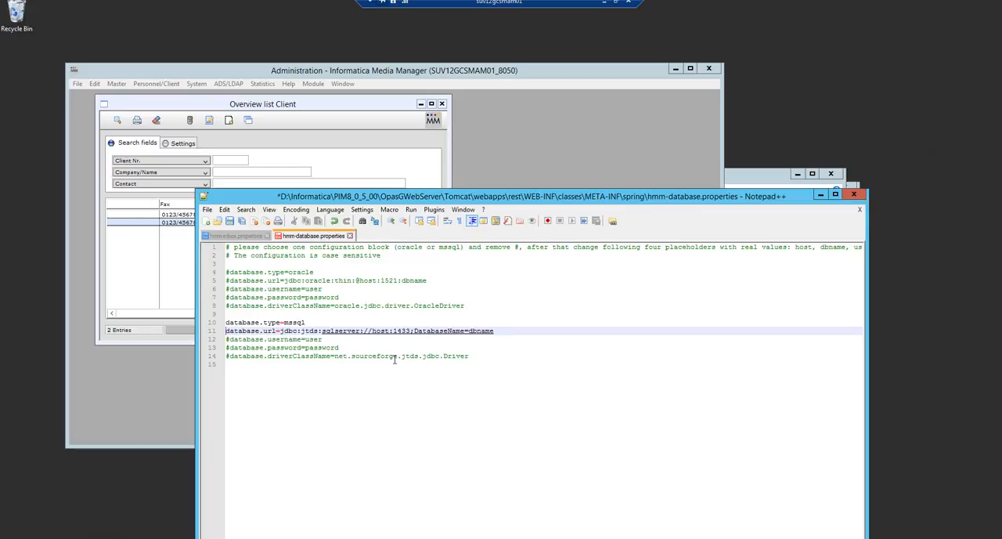
pyautogui.press('Down')
pyautogui.press('Delete')
pyautogui.press('Down')
pyautogui.press('Delete')
pyautogui.press('Down')
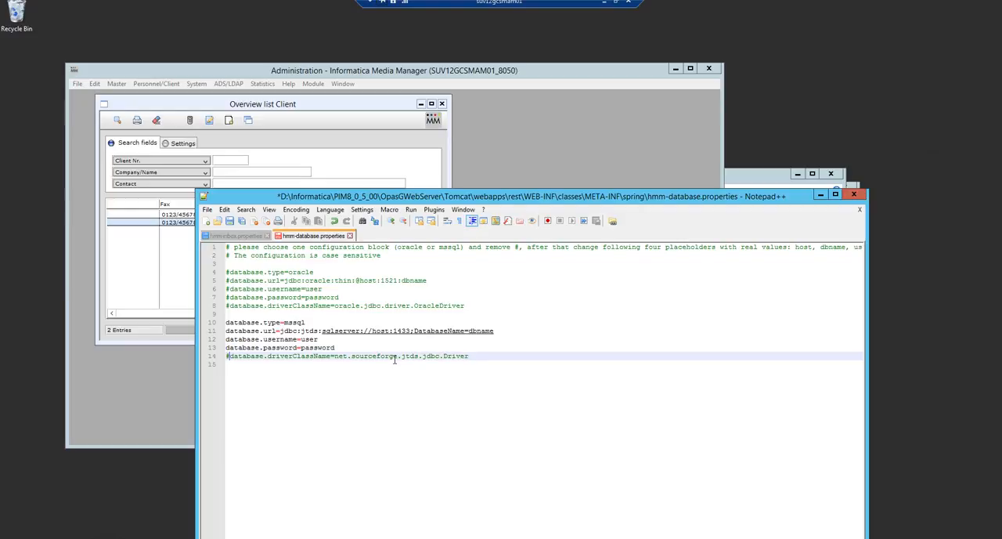
pyautogui.press('Delete')
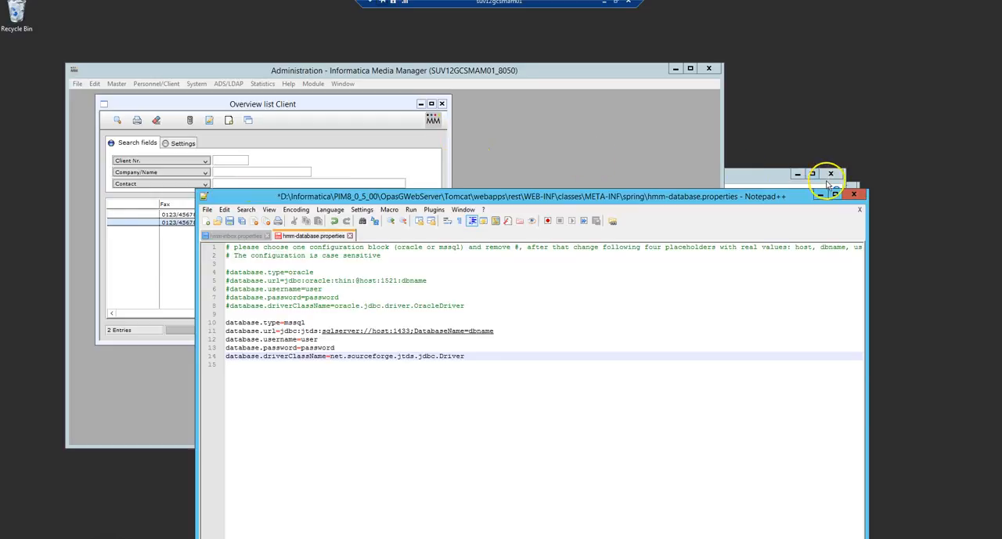
# Open Base.cfg from Tomcat's webapps\opas folder in Notepad++ to look up the database connection settings
pyautogui.click(781, 180)
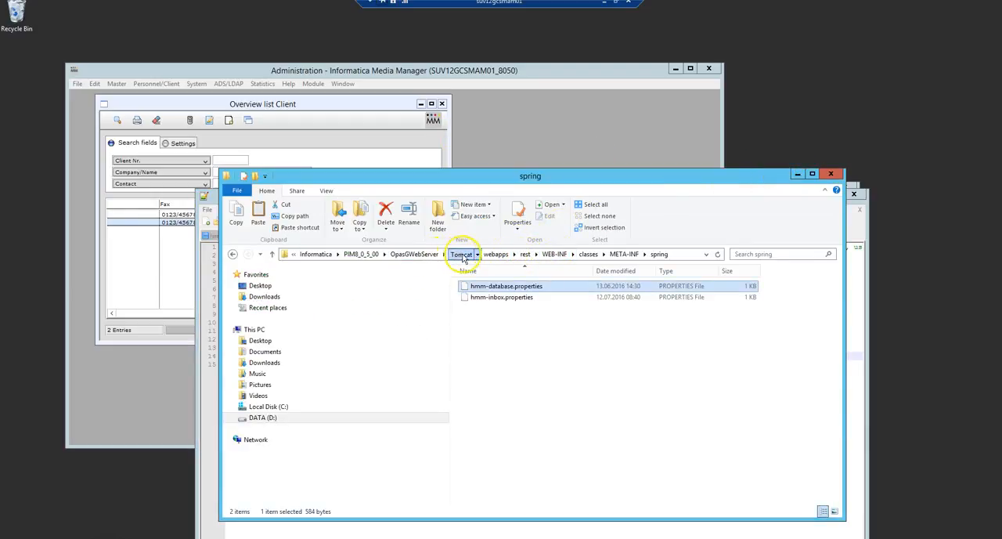
pyautogui.click(461, 254)
pyautogui.doubleClick(482, 341)
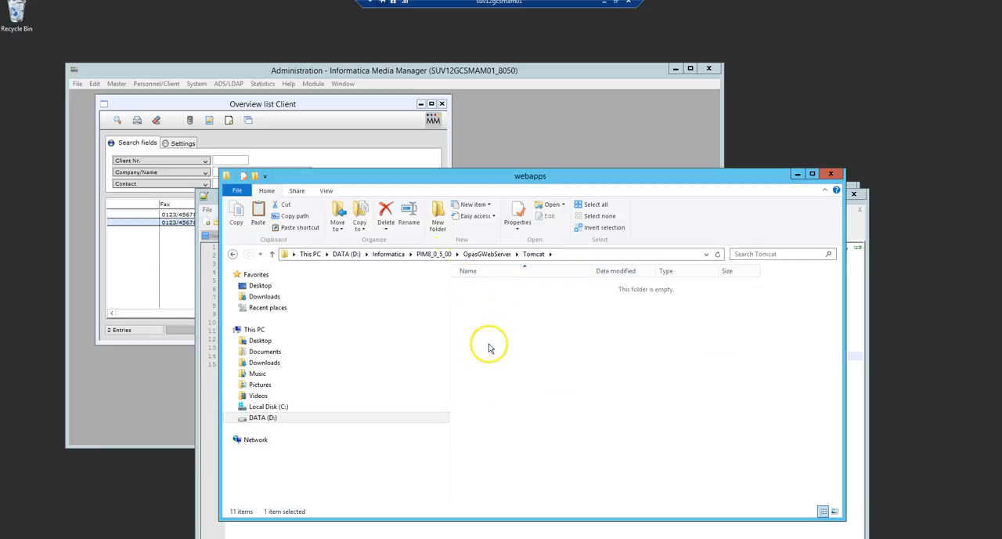
pyautogui.doubleClick(483, 309)
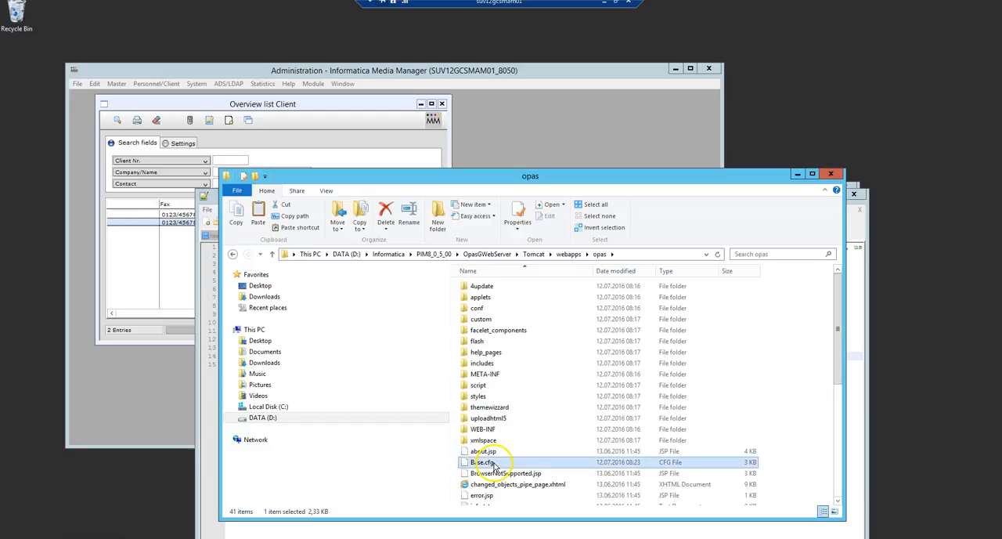
pyautogui.rightClick(493, 464)
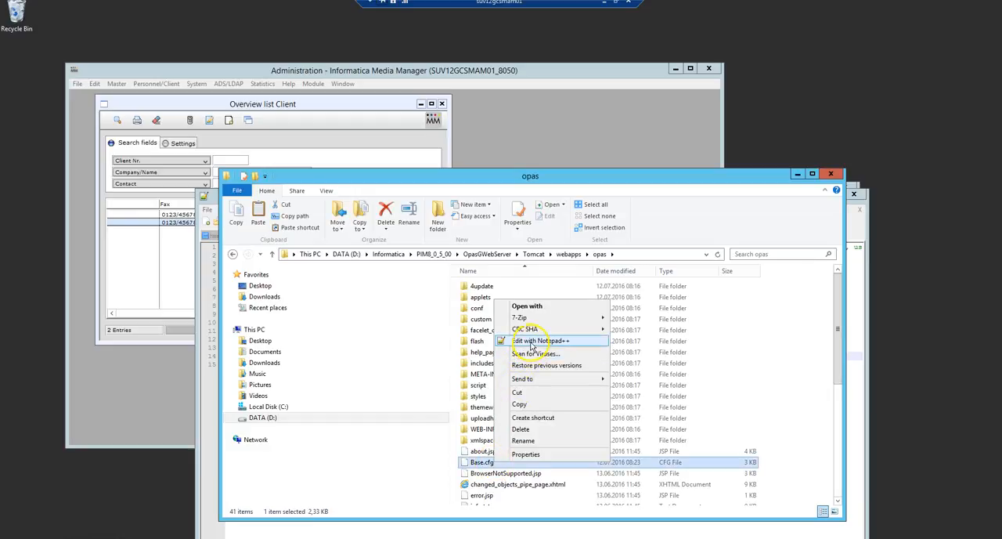
pyautogui.click(535, 340)
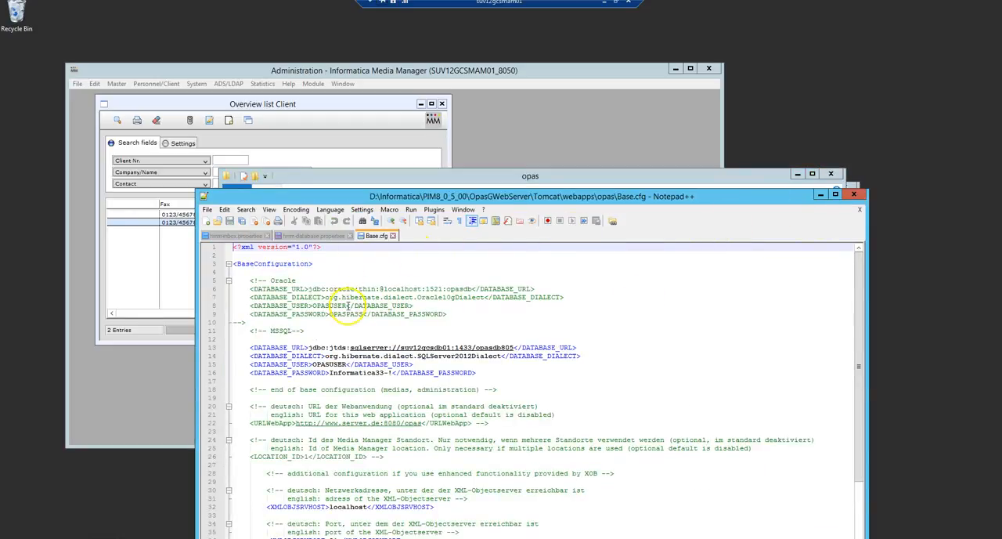
# Return to hmm-database.properties and replace the host placeholder in the mssql database.url with suv12gcsdb01
pyautogui.click(312, 236)
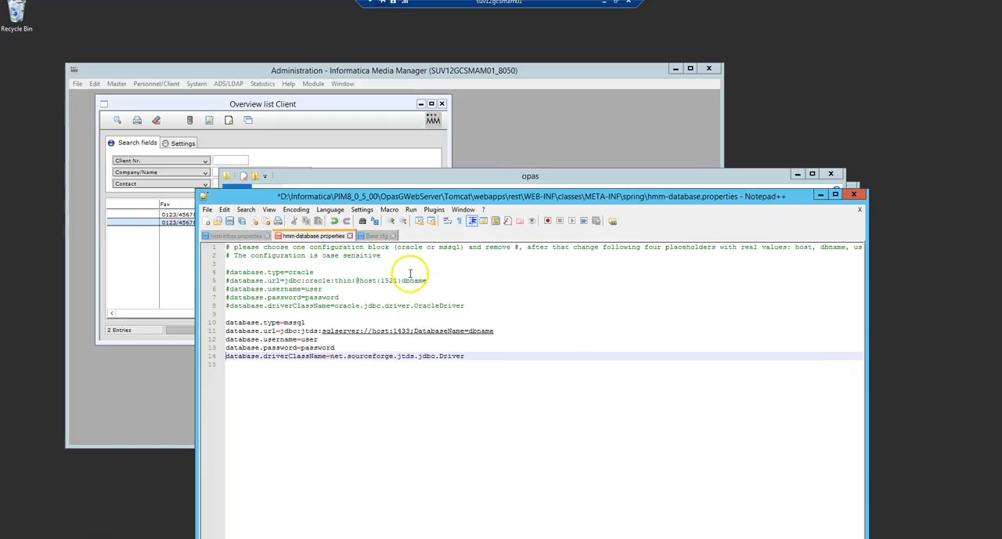
pyautogui.click(517, 332)
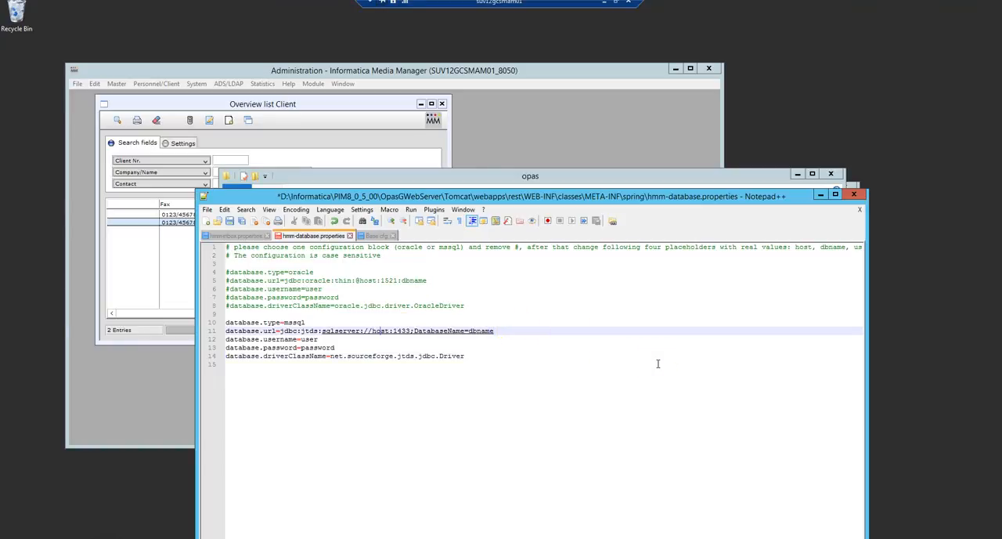
pyautogui.press('BackSpace')
pyautogui.press('BackSpace')
pyautogui.press('BackSpace')
pyautogui.press('BackSpace')
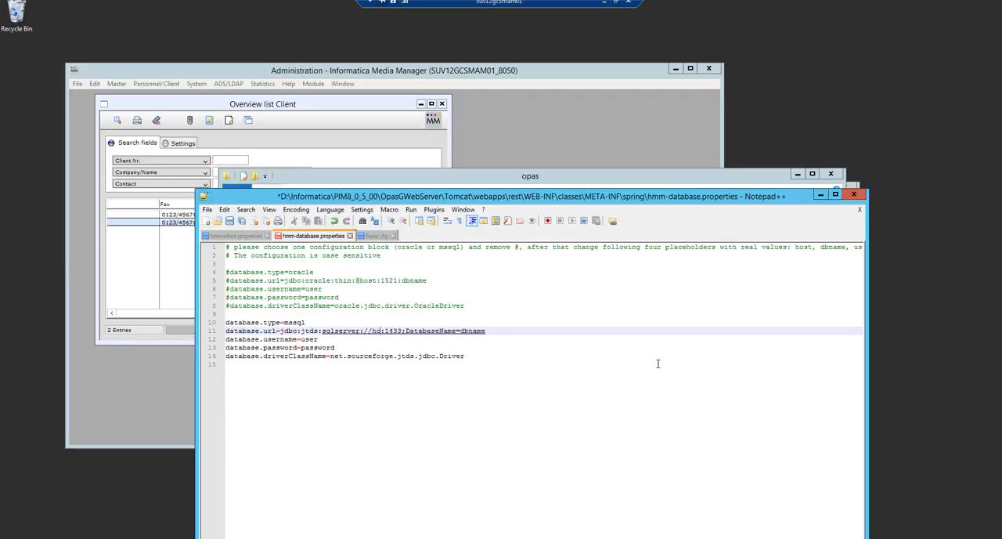
pyautogui.write('suv12gcsdb01')
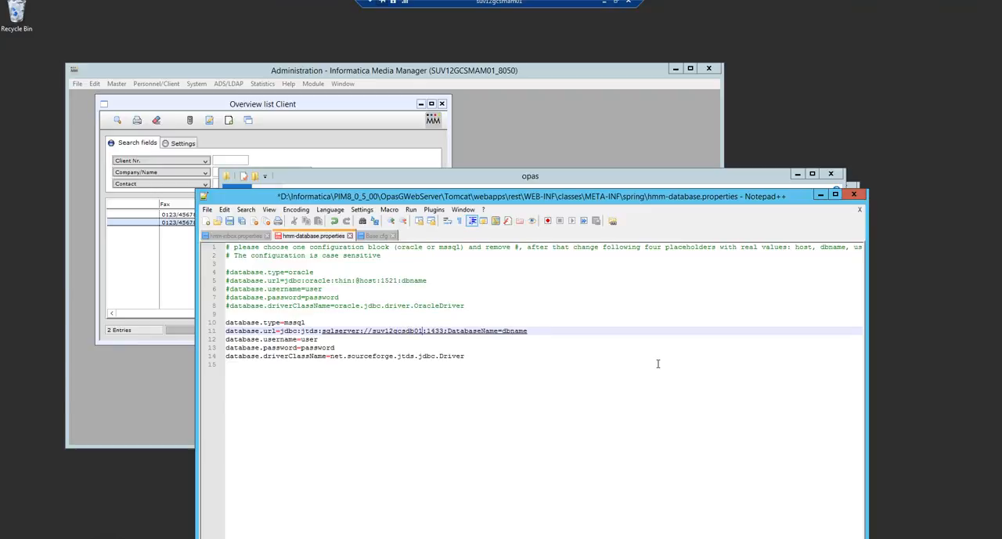
# Replace the dbname placeholder in the mssql database.url with opasdb805
pyautogui.press('Right')
pyautogui.press('Right')
pyautogui.press('Right')
pyautogui.press('Right')
pyautogui.press('Right')
pyautogui.press('Right')
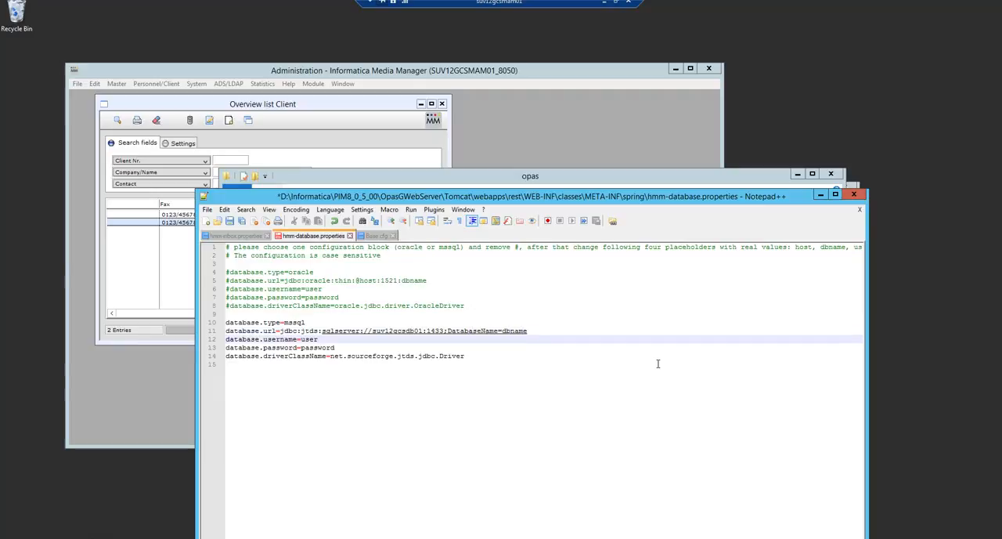
pyautogui.press('BackSpace')
pyautogui.press('BackSpace')
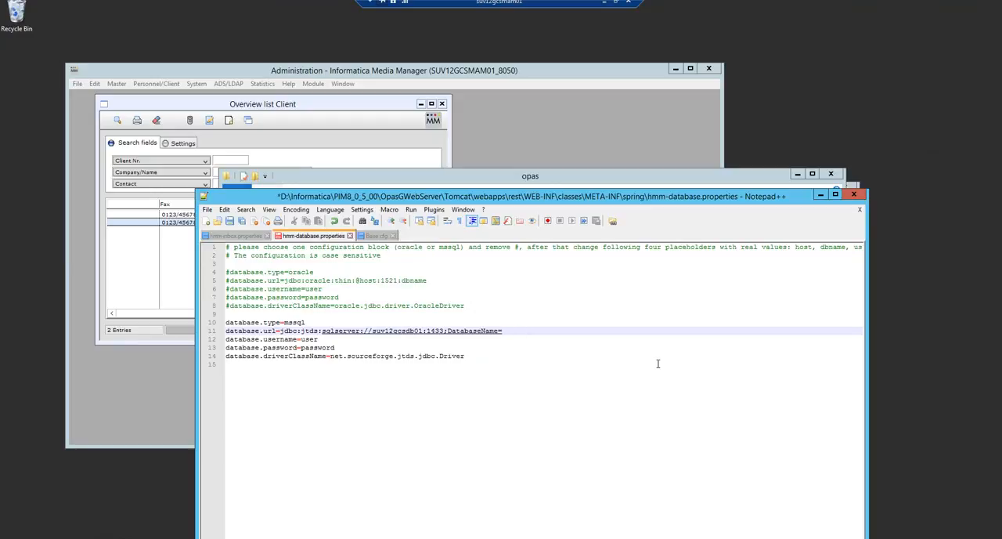
pyautogui.write('p')
pyautogui.press('BackSpace')
pyautogui.write('opasdb805')
pyautogui.press('Down')
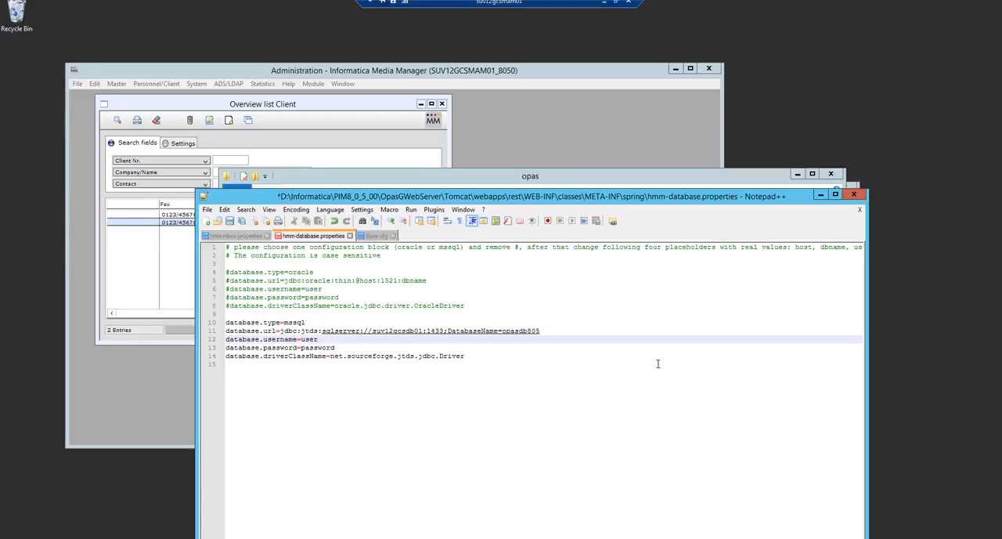
# Set database.username in the mssql block to OPASUSER and enter the database password in database.password
pyautogui.write('OPASUSER')
pyautogui.click(634, 365)
pyautogui.press('Down')
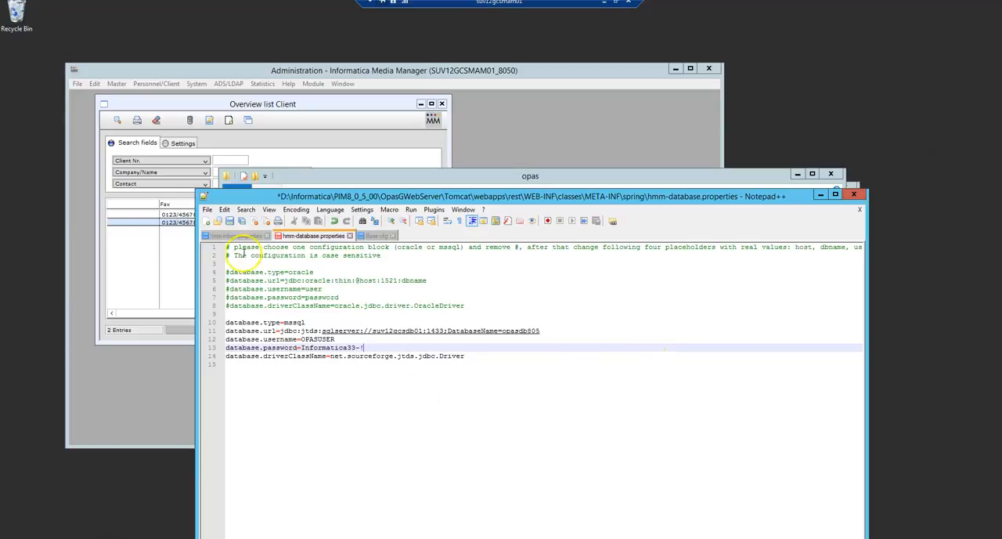
# Save hmm-database.properties, close Notepad++ and start the web server with startup.bat from the OpasGWebServer folder
pyautogui.click(229, 220)
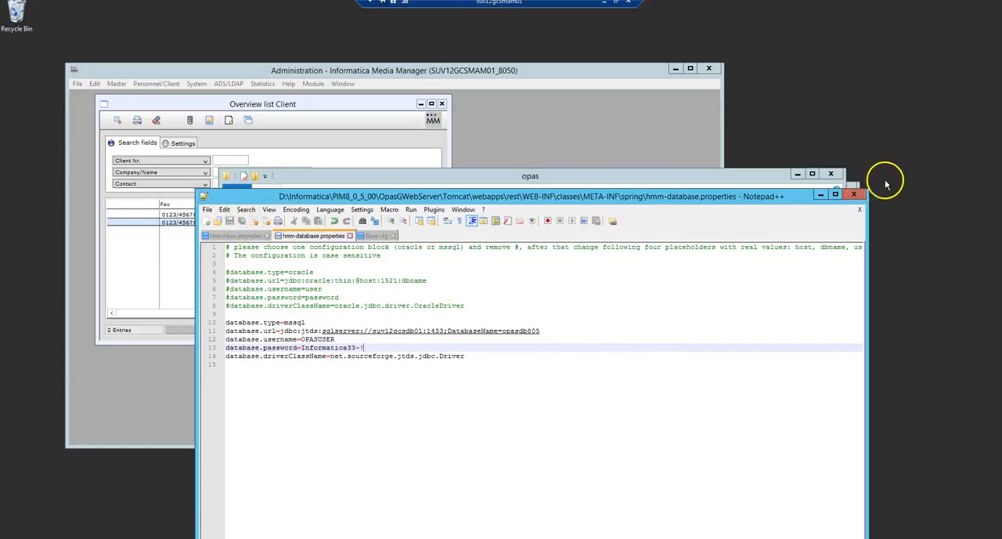
pyautogui.click(860, 194)
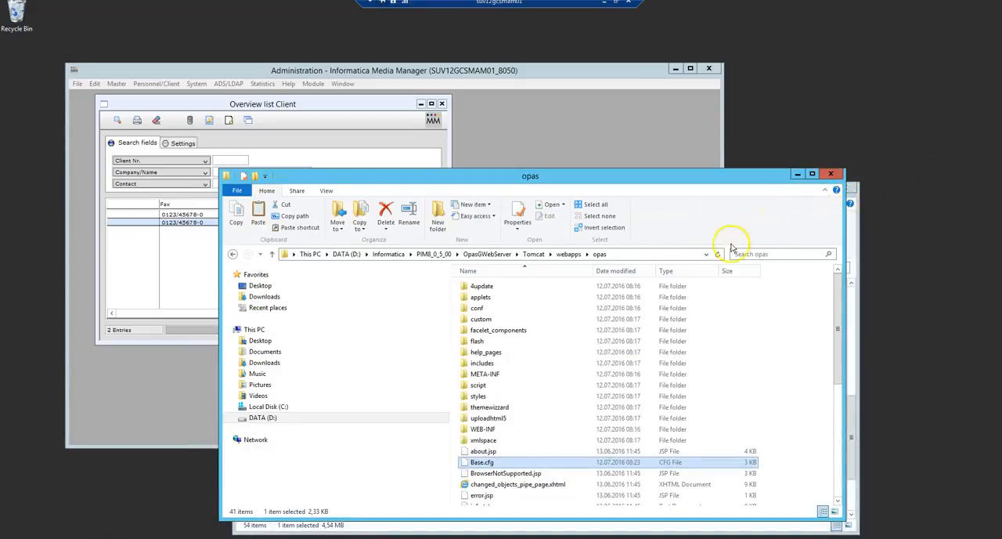
pyautogui.click(487, 254)
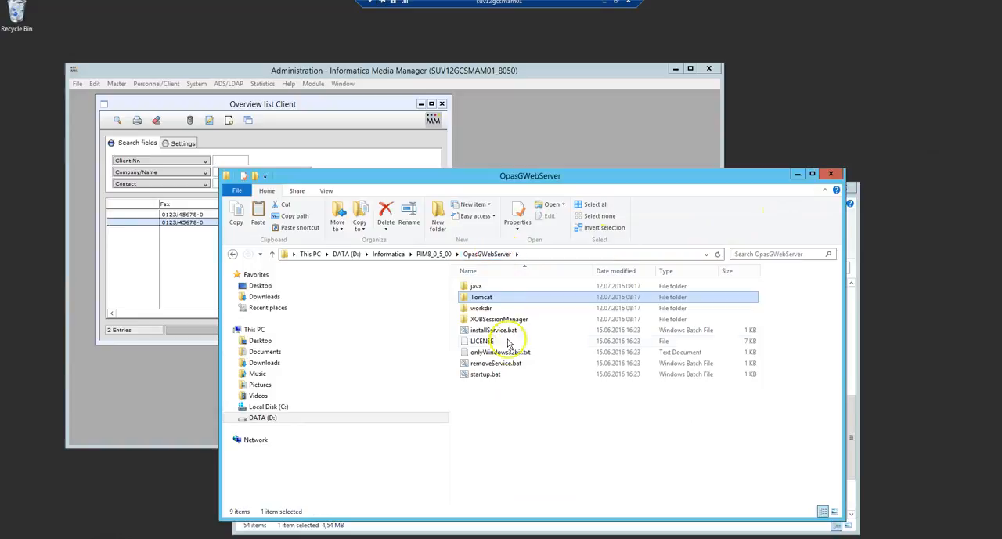
pyautogui.doubleClick(486, 373)
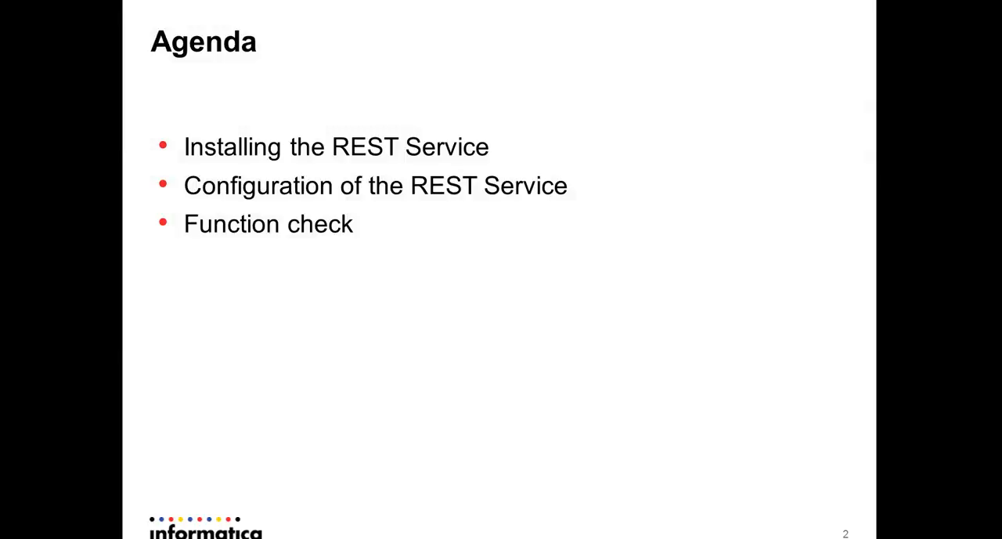
pyautogui.press('Right')
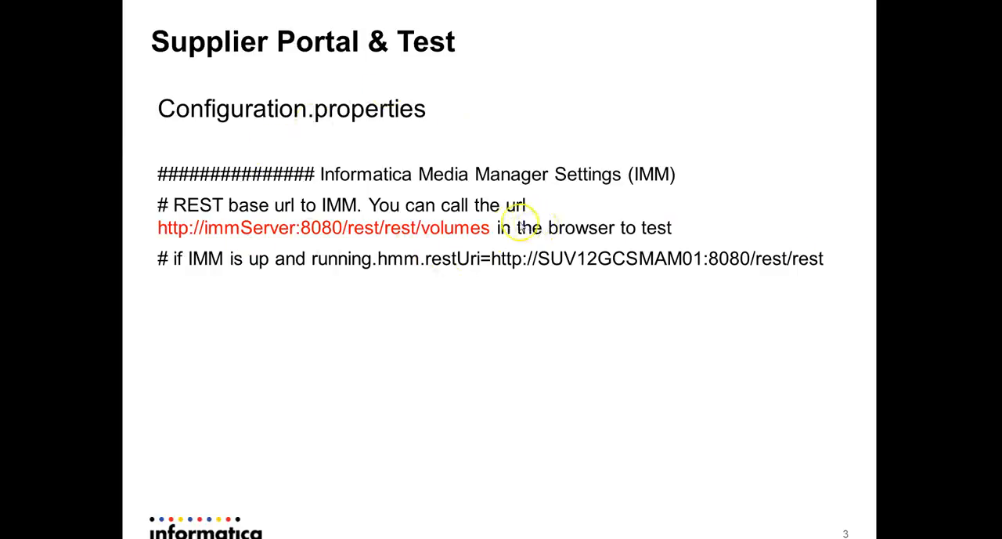
pyautogui.click(151, 235)
pyautogui.press('Left')
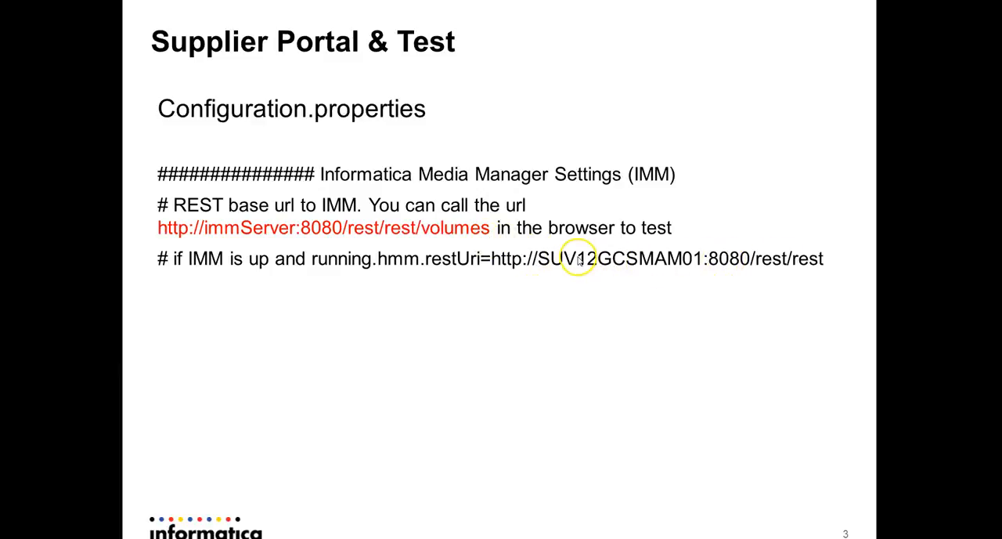
# Switch to the Firefox window with the Media Manager login and load suv12gcsmam01:8080/rest/rest/volumes to test the REST service
pyautogui.hotkey('alt', 'Tab')
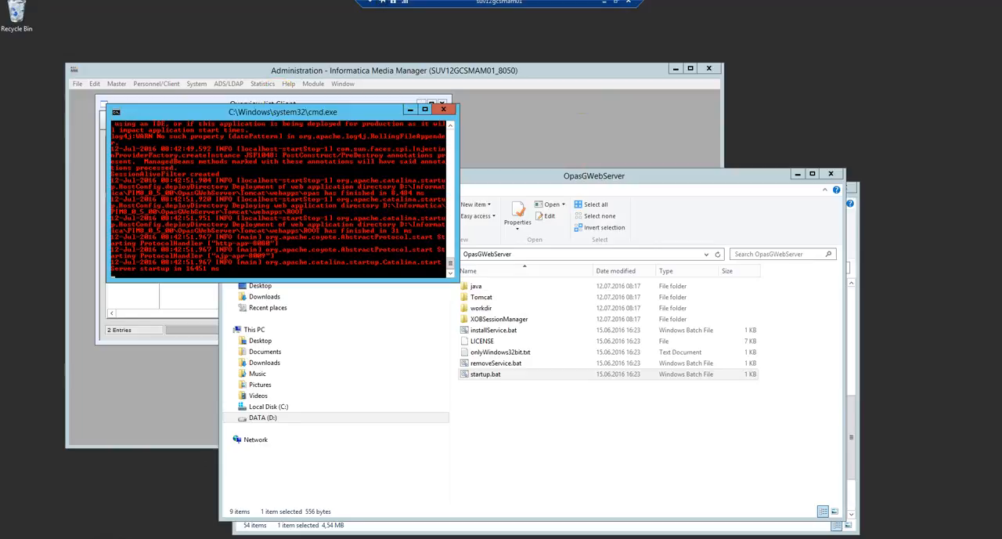
pyautogui.hotkey('alt', 'Tab')
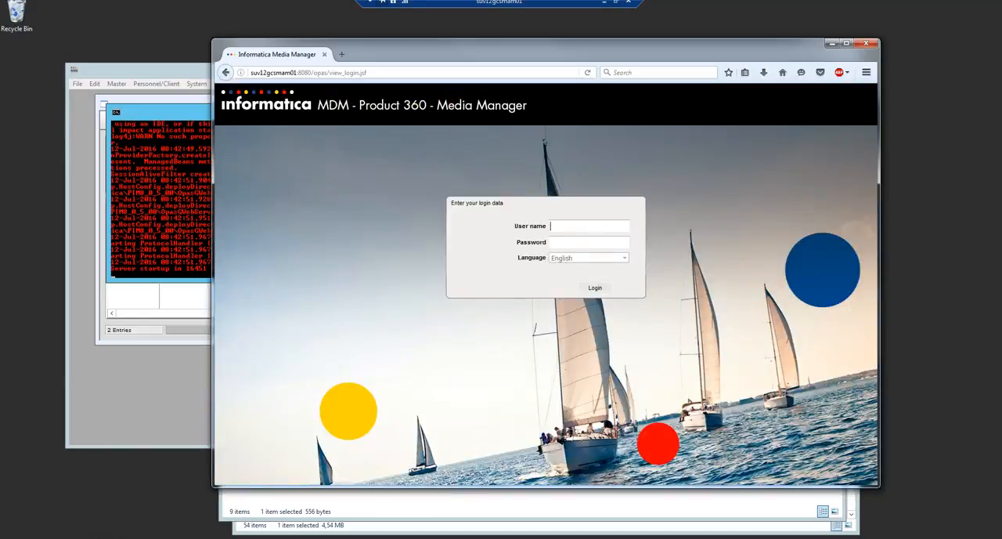
pyautogui.click(392, 71)
pyautogui.click(400, 72)
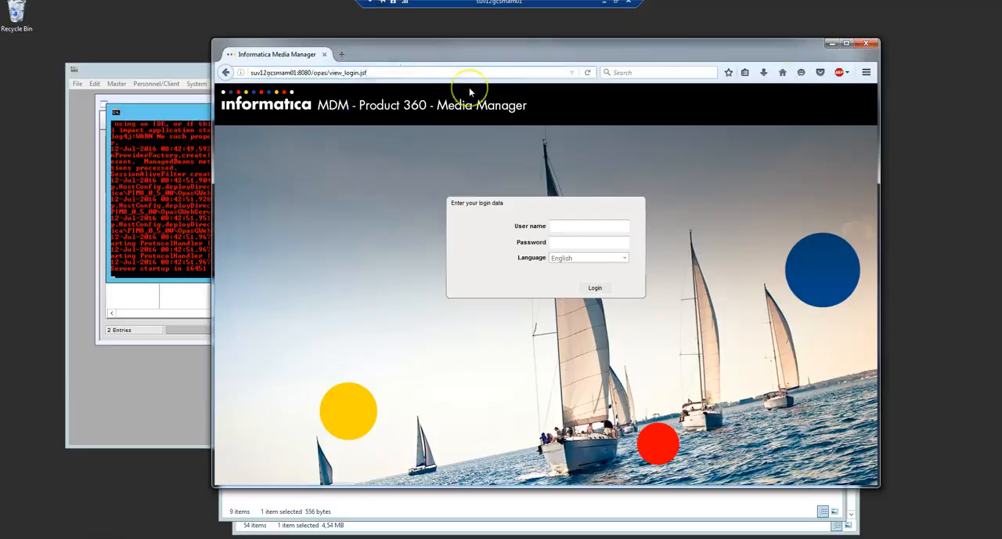
pyautogui.press('BackSpace')
pyautogui.press('BackSpace')
pyautogui.press('BackSpace')
pyautogui.press('BackSpace')
pyautogui.press('BackSpace')
pyautogui.press('BackSpace')
pyautogui.press('BackSpace')
pyautogui.press('BackSpace')
pyautogui.press('BackSpace')
pyautogui.press('BackSpace')
pyautogui.press('BackSpace')
pyautogui.press('BackSpace')
pyautogui.press('BackSpace')
pyautogui.press('BackSpace')
pyautogui.press('BackSpace')
pyautogui.press('BackSpace')
pyautogui.press('BackSpace')
pyautogui.press('BackSpace')
pyautogui.press('BackSpace')
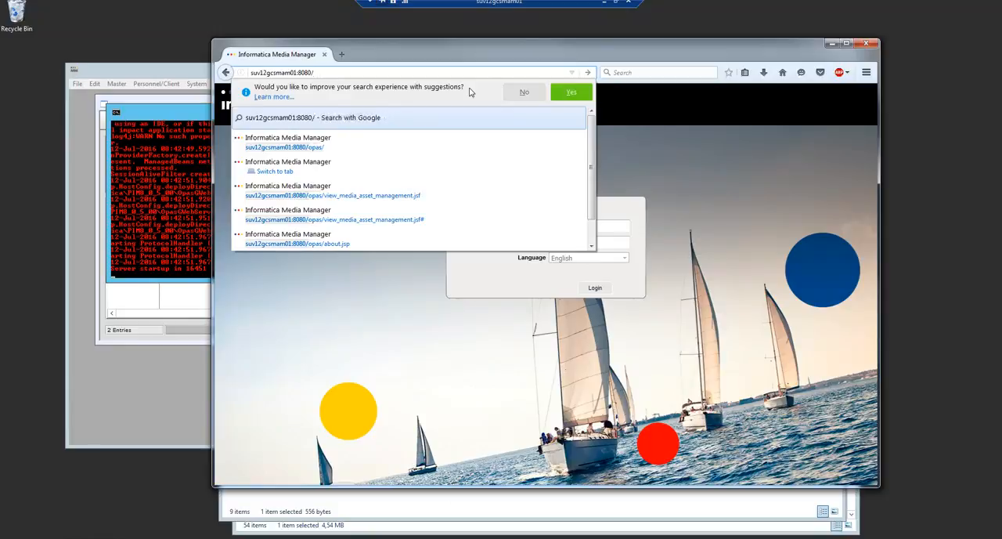
pyautogui.write('rest/r')
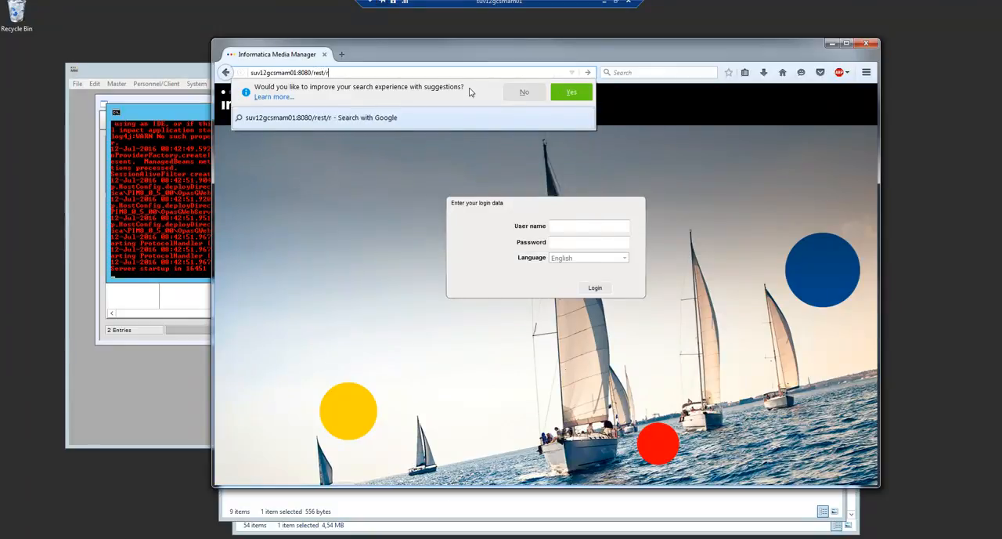
pyautogui.write('est')
pyautogui.write('/')
pyautogui.write('volumes')
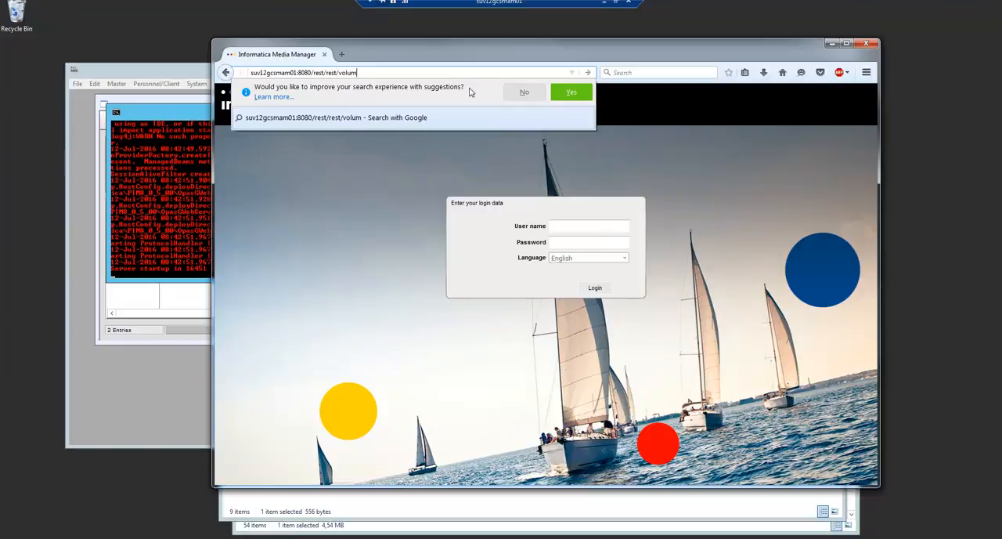
pyautogui.press('Return')
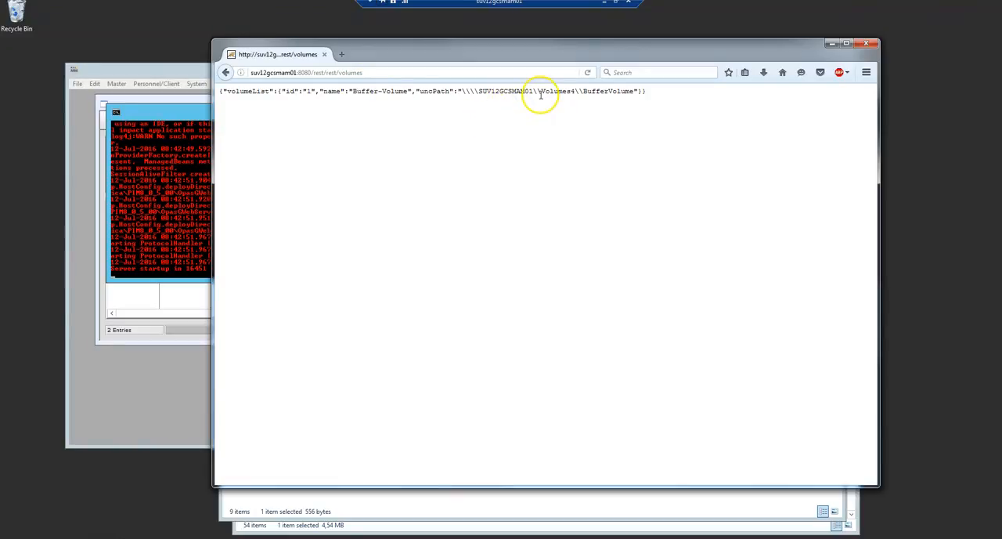
pyautogui.click(384, 72)
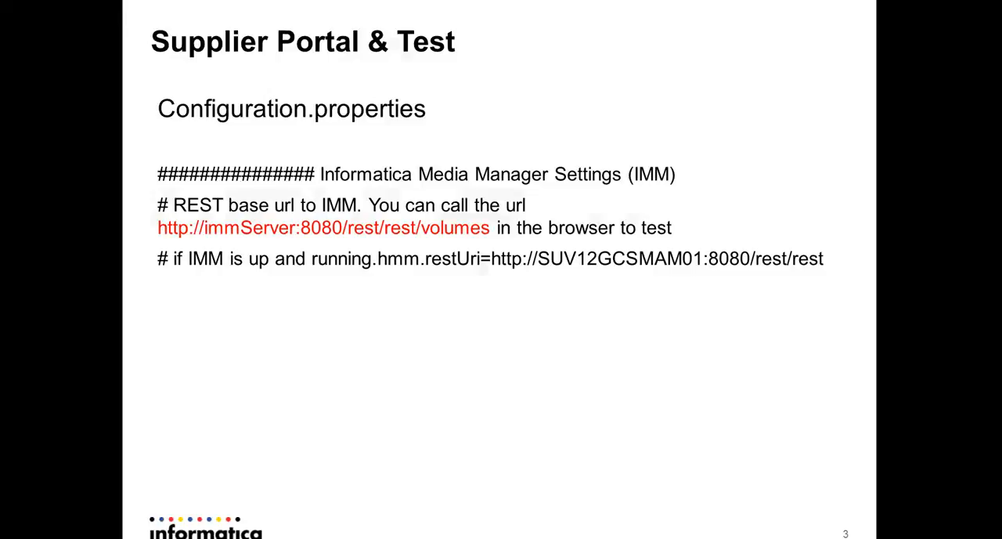
pyautogui.press('Right')
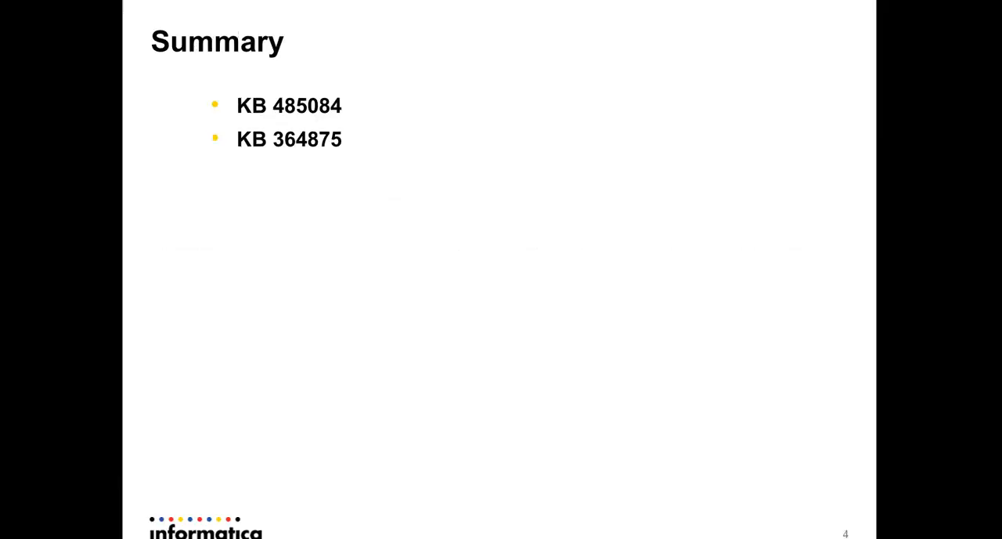